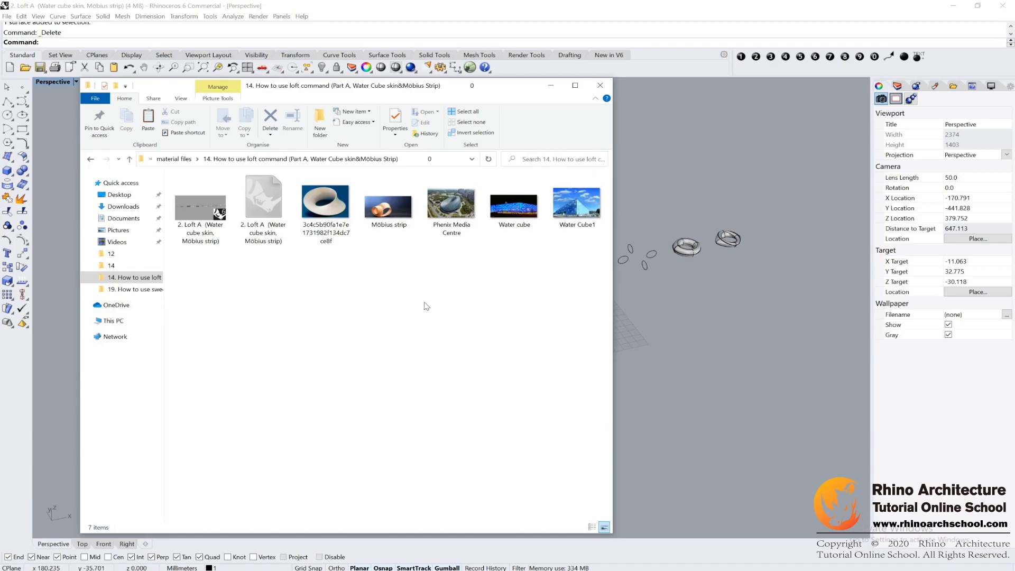
- Loft between the two parallel straight lines beside the concentric curves, keeping the floating Surface Creation tool set at hand
key("XF86MonBrightnessDown")
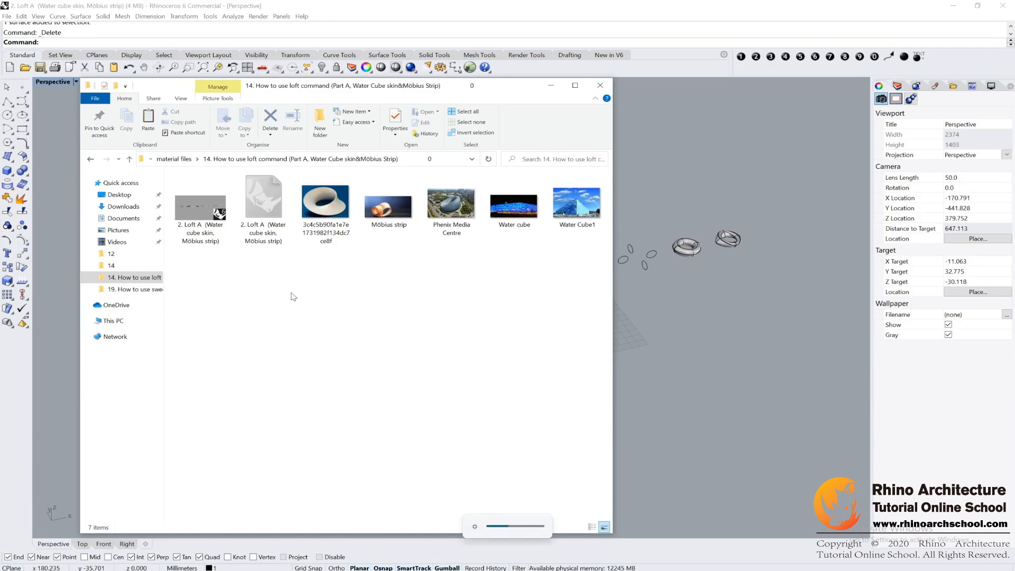
right_click_drag(737, 338, 630, 370)
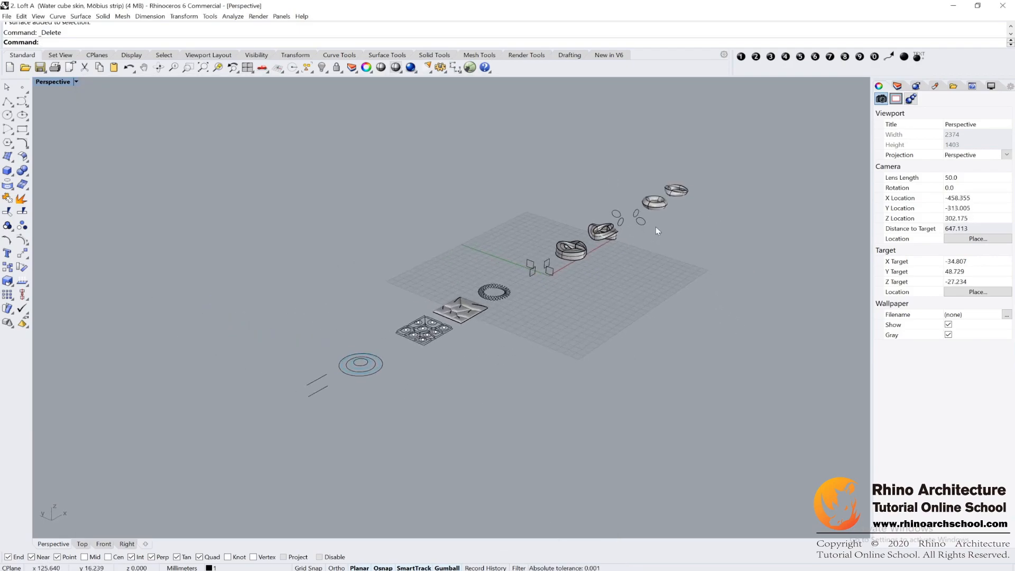
scroll(593, 330, "up", 2)
right_click_drag(610, 331, 627, 311)
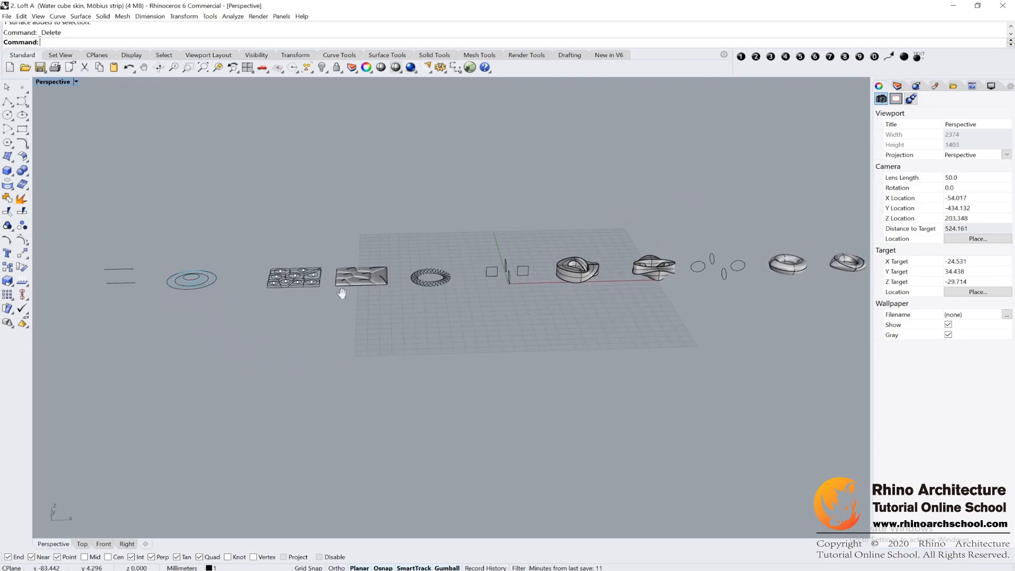
scroll(295, 315, "up", 5)
mouse_move(231, 314)
right_mouse_down()
mouse_move(272, 324)
mouse_move(247, 311)
right_mouse_up()
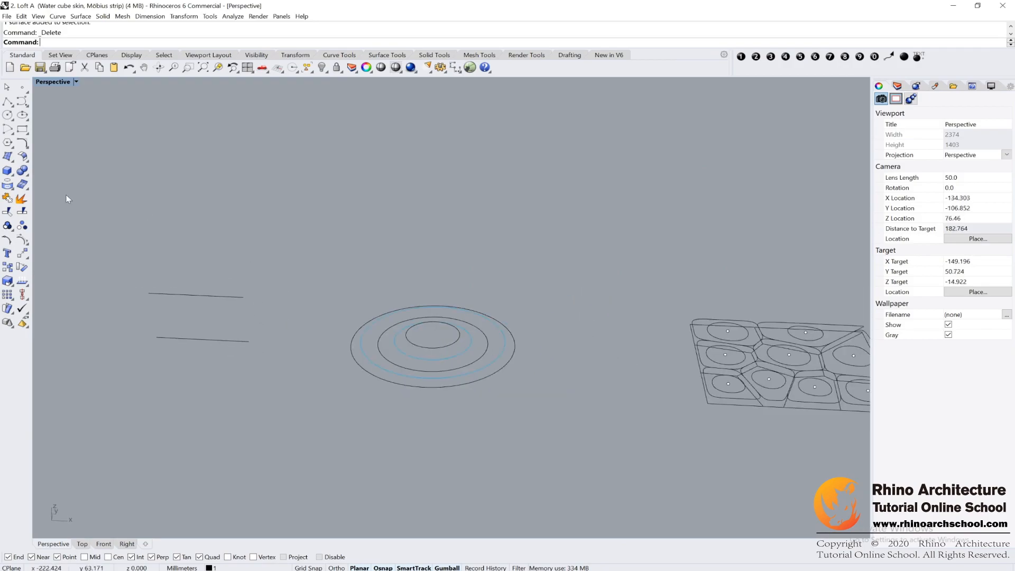
left_click(8, 157)
left_click_drag(58, 154, 118, 143)
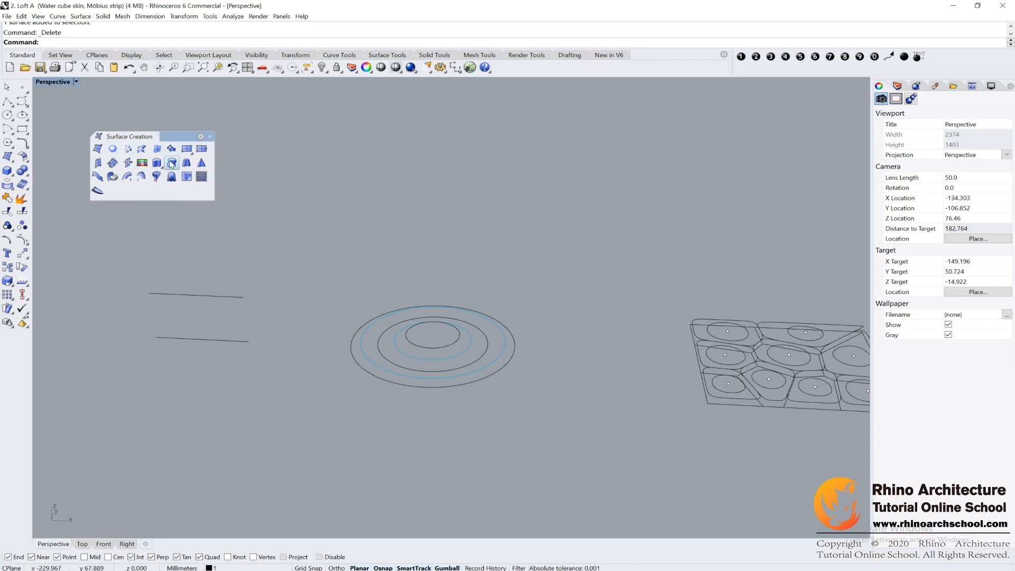
left_click(143, 151)
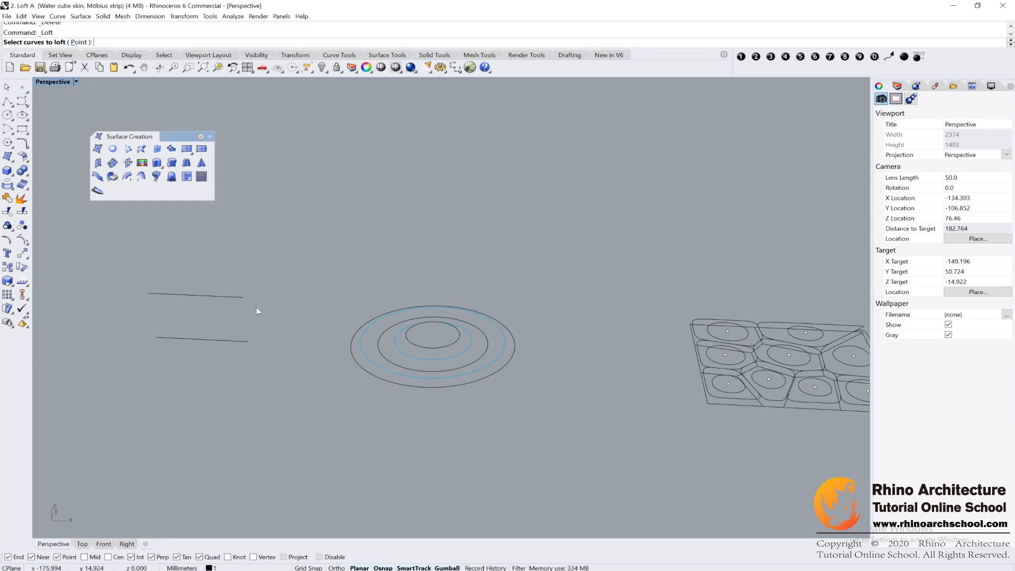
left_click_drag(233, 310, 202, 386)
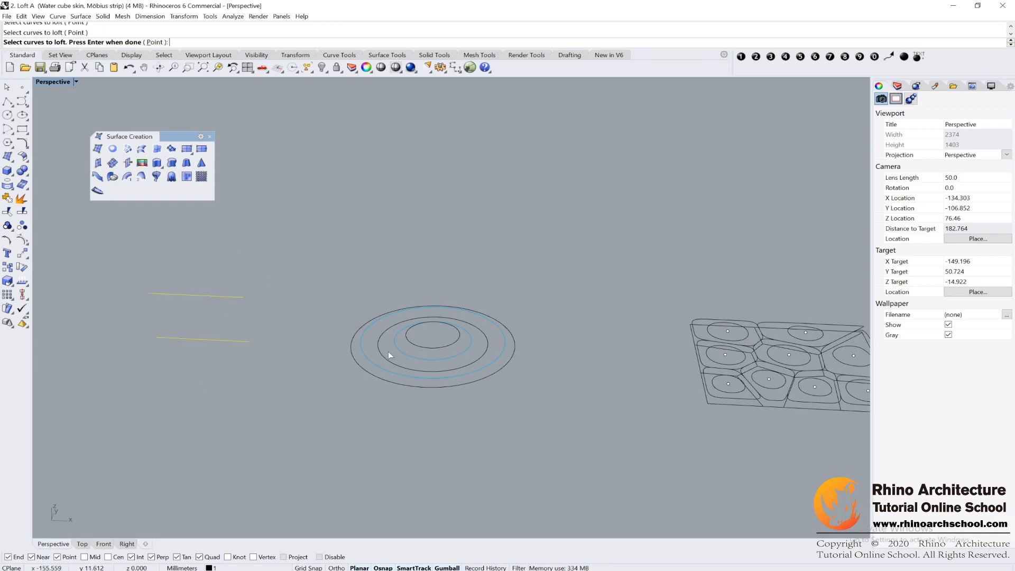
key("Return")
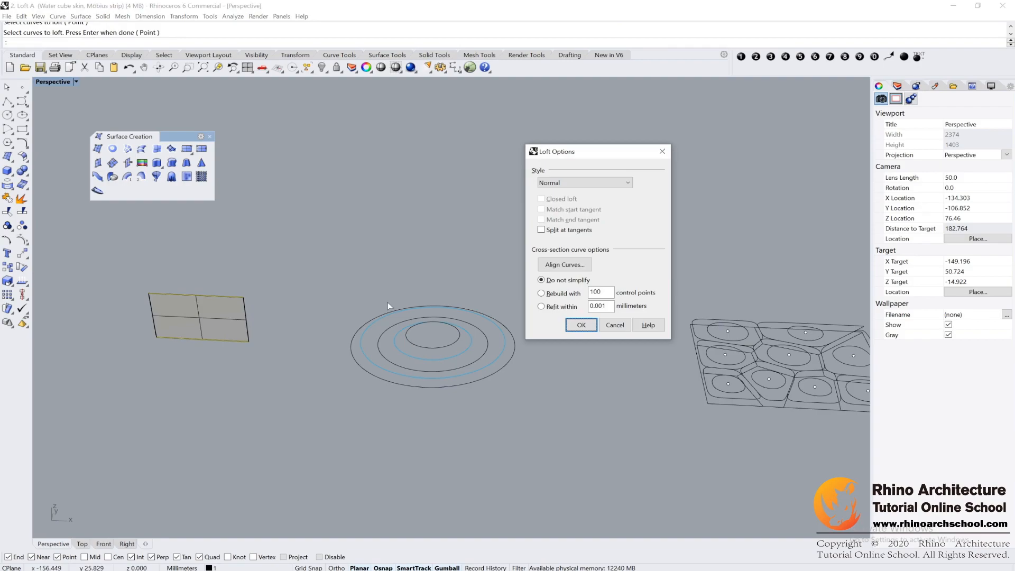
- Try the Loose, Straight sections and Tight styles on the loft between the two lines
left_click(566, 184)
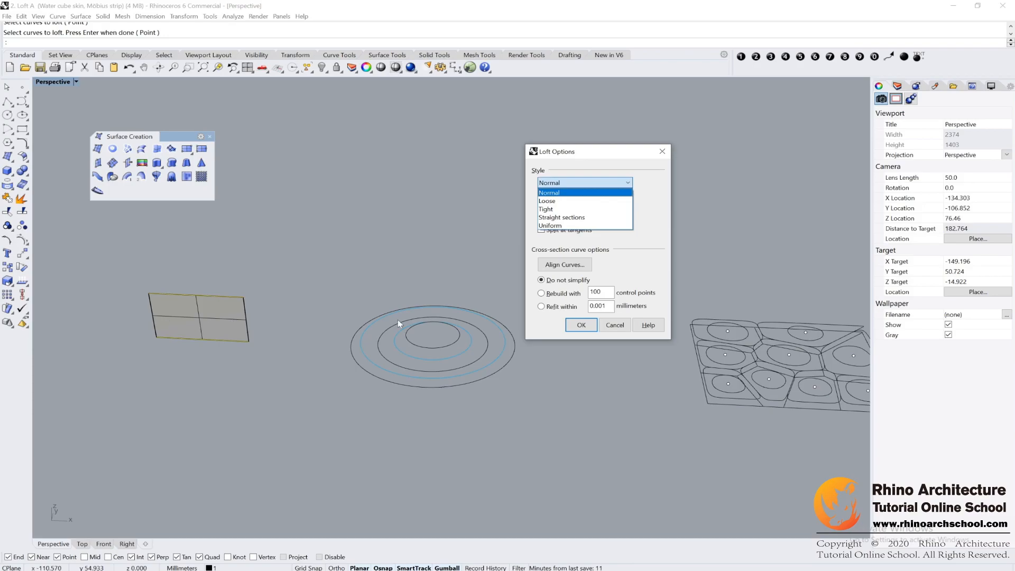
left_click(574, 202)
left_click(574, 185)
left_click(564, 215)
left_click(575, 186)
left_click(566, 208)
- Set the loft style to Normal without simplifying the cross-sections and create the flat surface
left_click(570, 186)
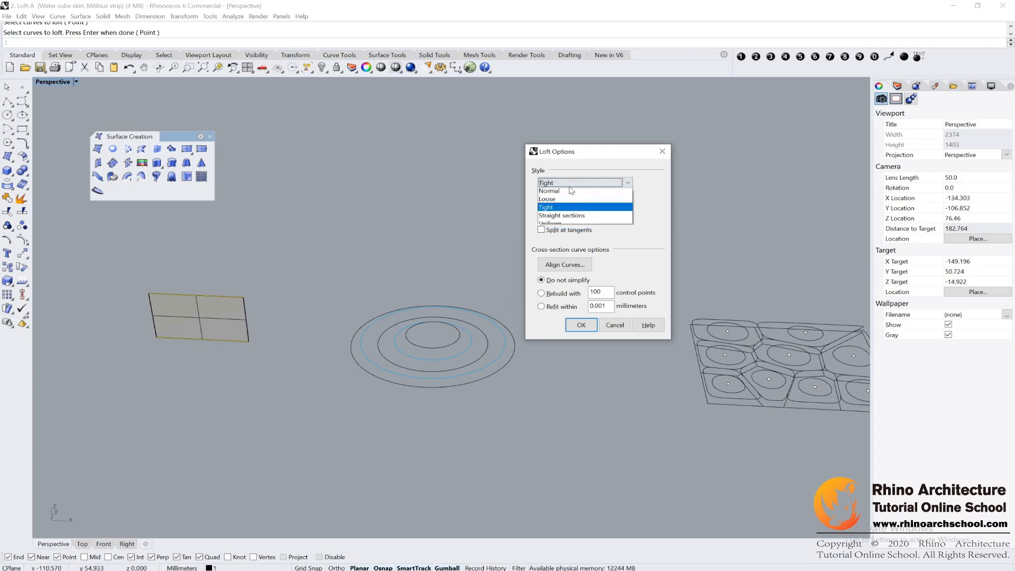
scroll(199, 342, "up", 5)
scroll(418, 195, "down", 5)
left_click(550, 192)
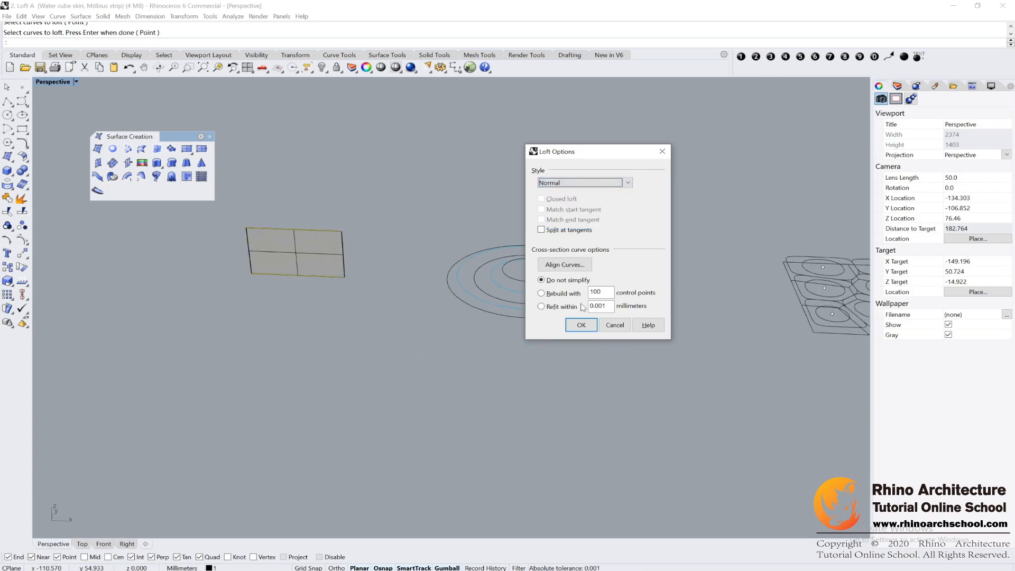
left_click(578, 323)
- Start another loft and pick the five concentric curves in order from the outermost to the innermost
scroll(408, 292, "up", 4)
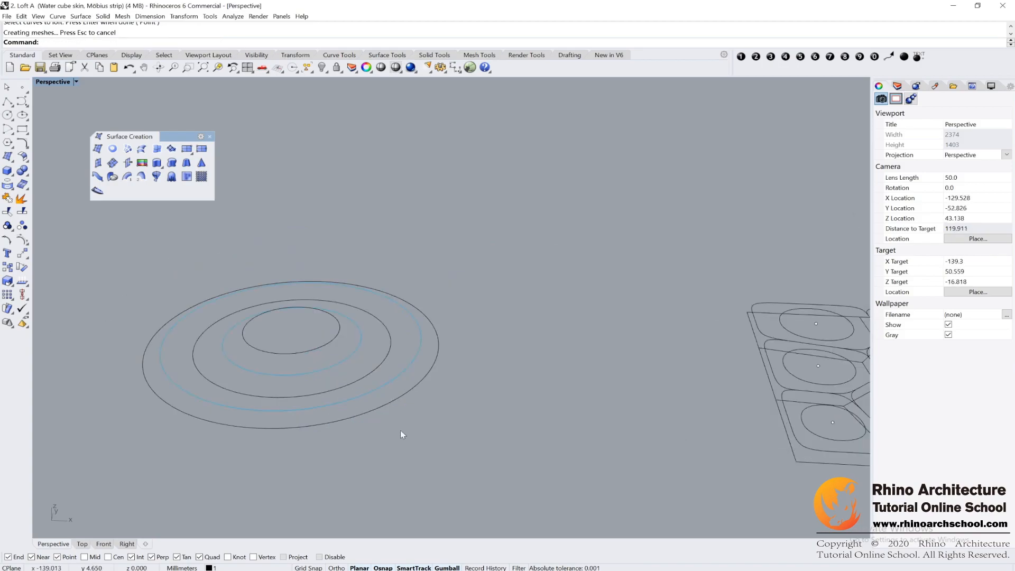
right_click_drag(429, 440, 771, 421)
right_click(610, 319)
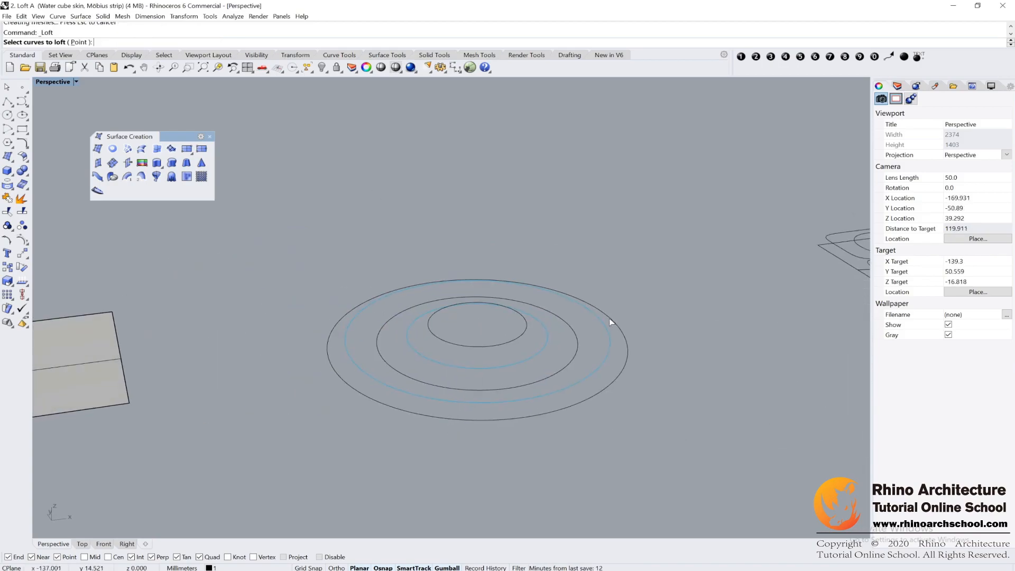
left_click(626, 356)
left_click(610, 347)
left_click(578, 346)
left_click(545, 342)
left_click(502, 331)
right_click(598, 363)
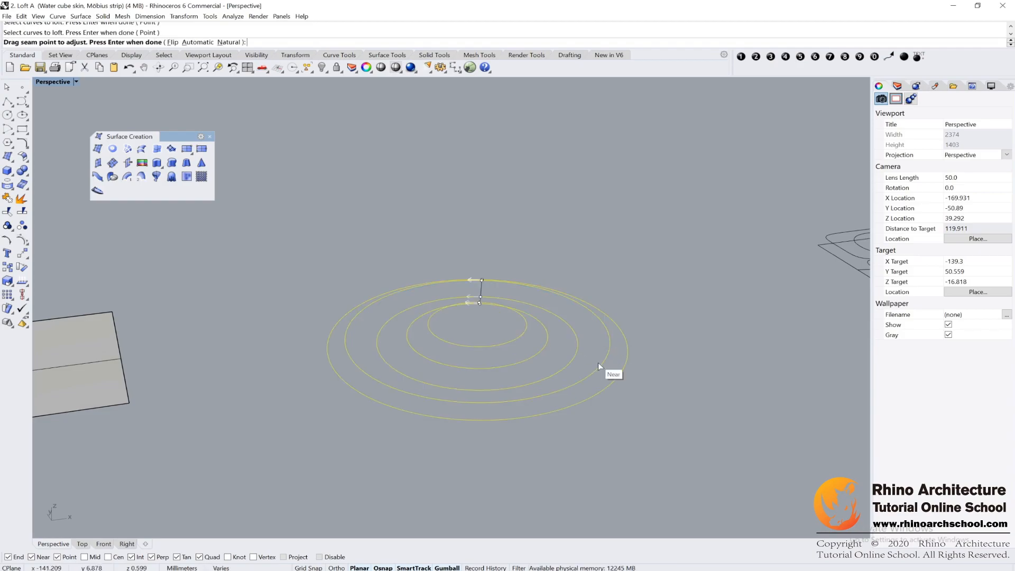
- Try flipping the seam directions on some of the concentric curves
scroll(484, 309, "up", 3)
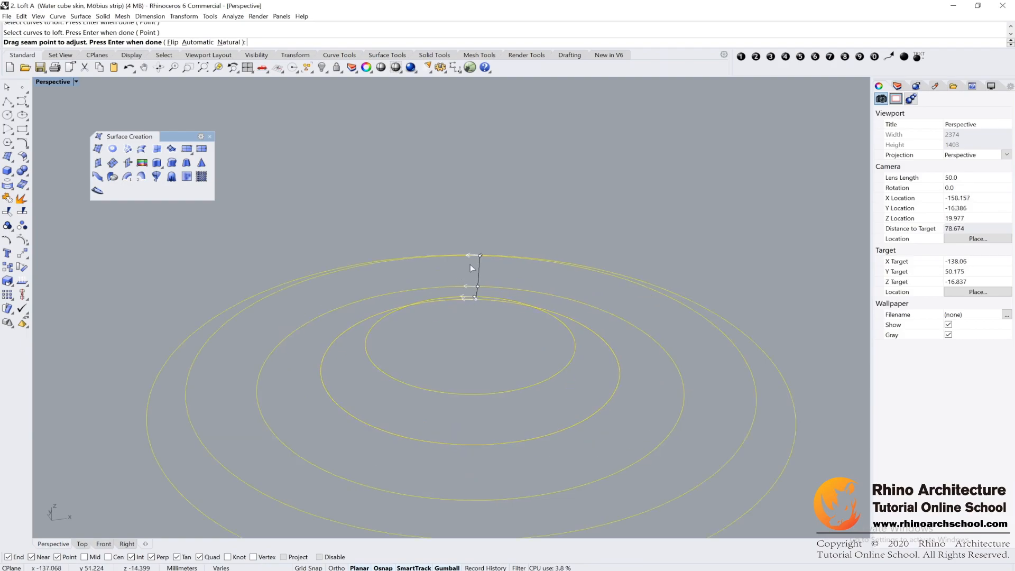
scroll(584, 288, "down", 4)
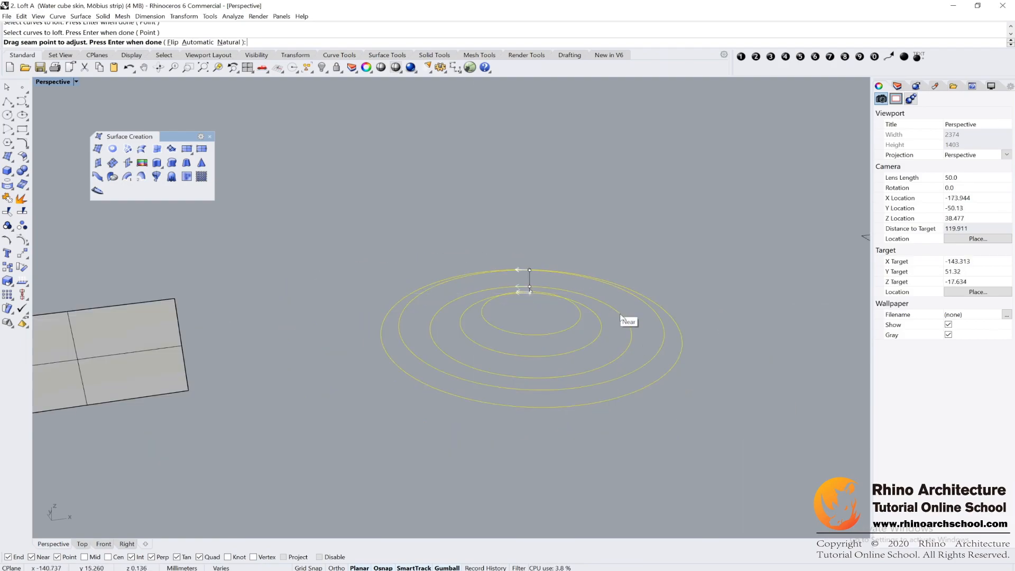
scroll(612, 313, "up", 4)
left_click(493, 238)
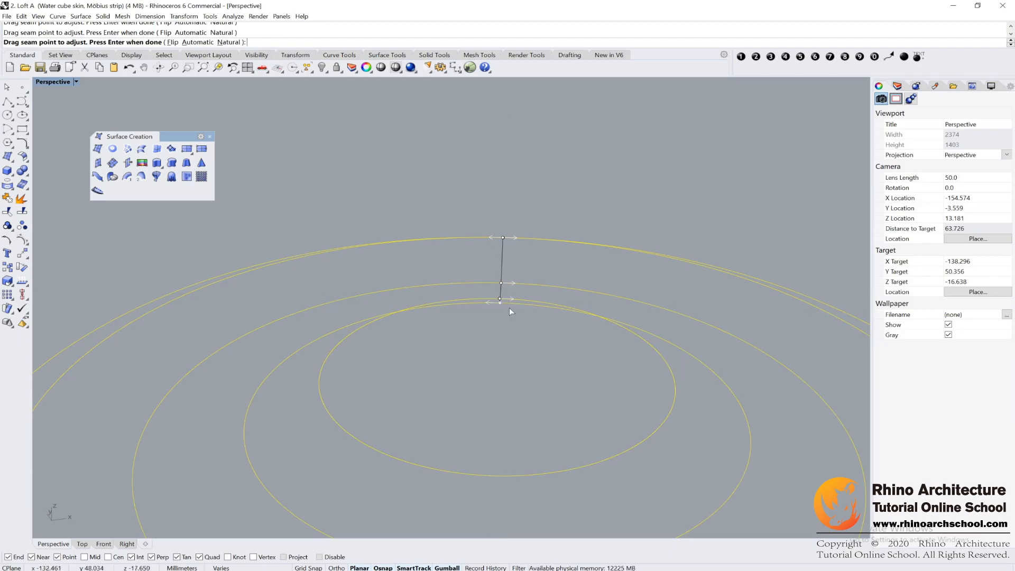
scroll(513, 291, "down", 3)
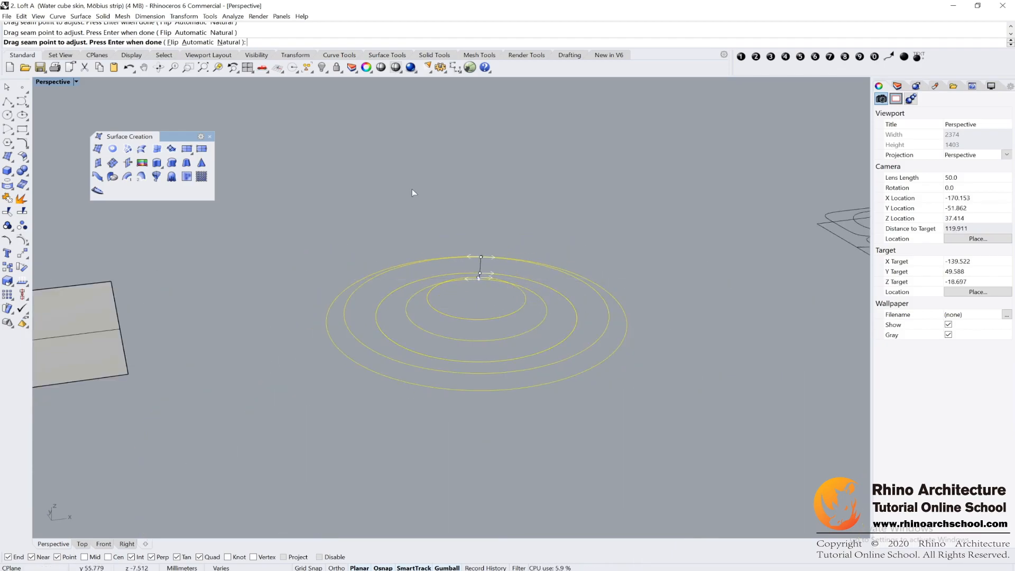
- Align the seams of the concentric curves with the Natural option and accept them
left_click(235, 44)
scroll(629, 309, "up", 2)
key("Return")
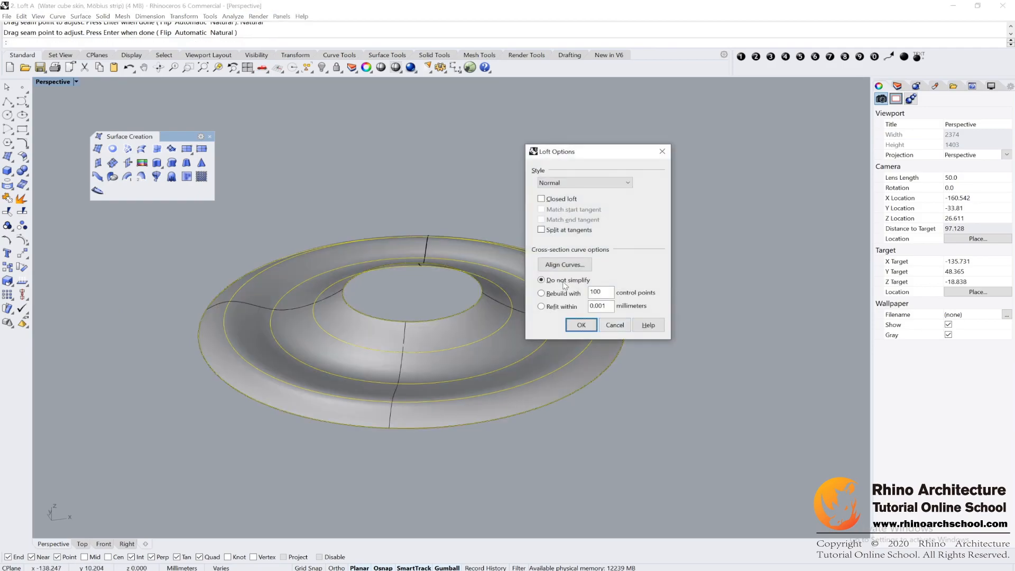
- Try the Loose, Tight, Straight sections and Uniform styles on the ring-shaped loft and compare the previews
left_click(568, 184)
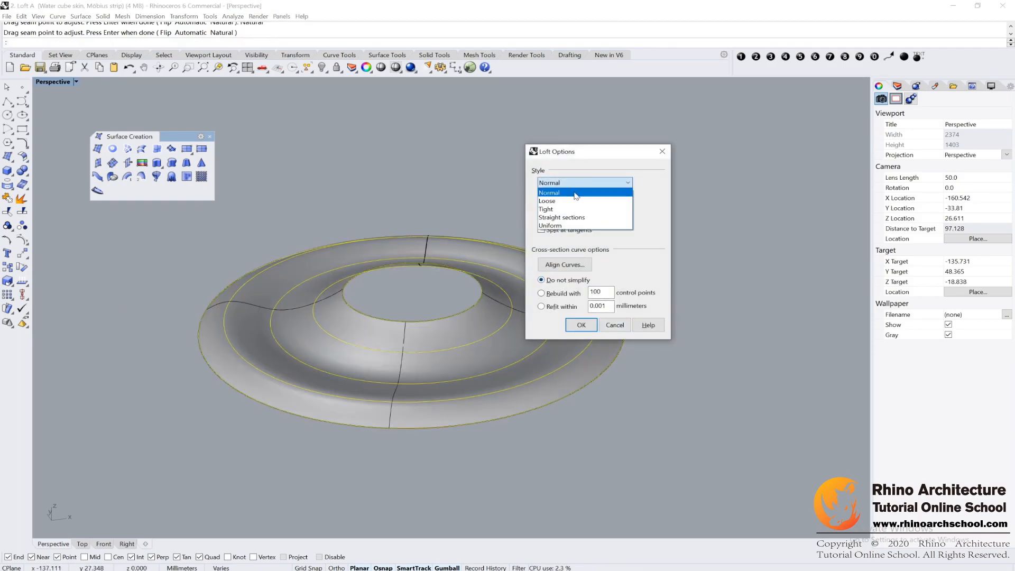
left_click(562, 201)
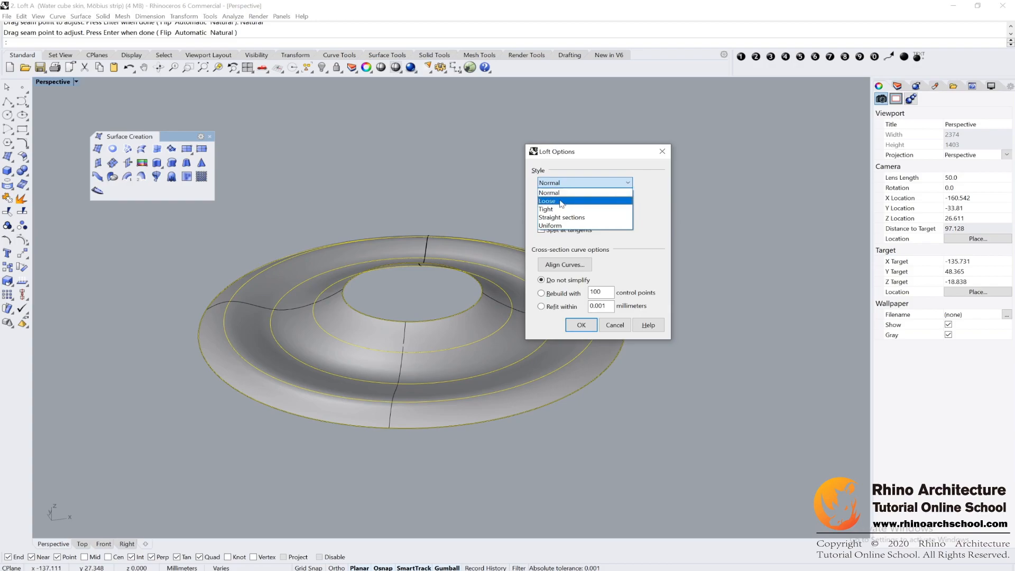
left_click(564, 184)
left_click(547, 208)
left_click(565, 184)
left_click(577, 217)
left_click(584, 184)
left_click(564, 226)
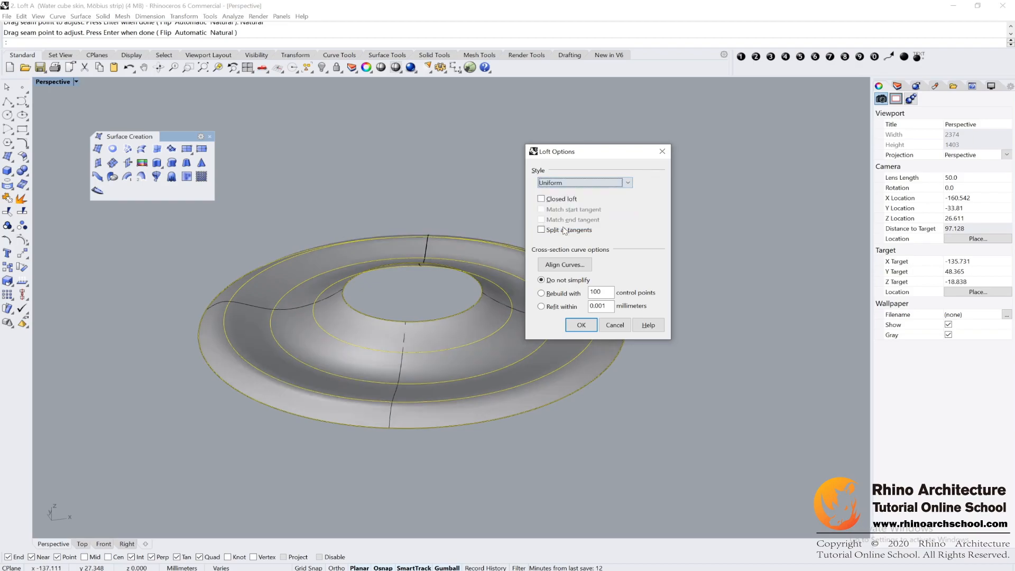
left_click(566, 183)
left_click(555, 209)
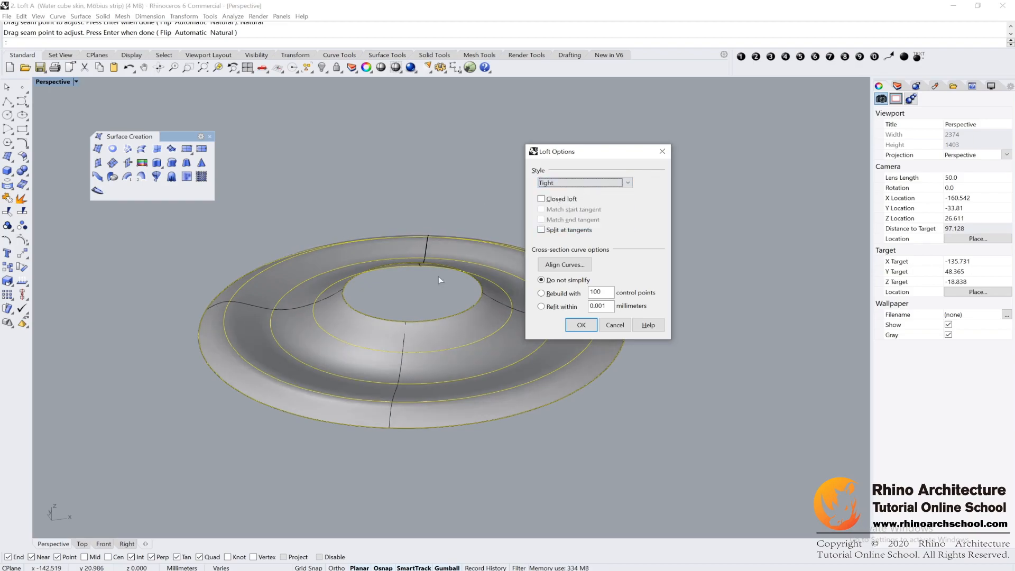
scroll(263, 242, "down", 2)
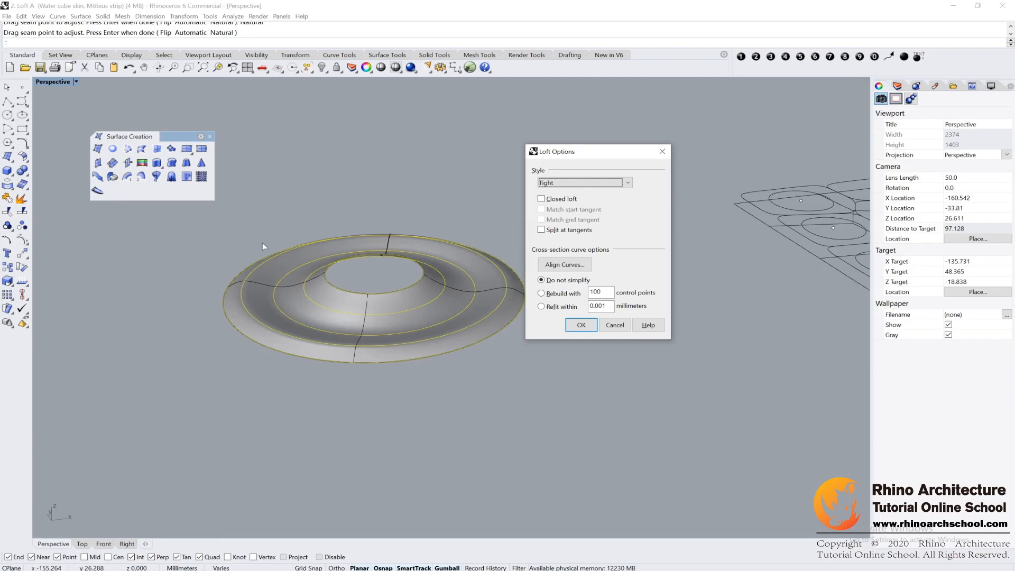
scroll(262, 243, "up", 1)
- Set the ring-shaped loft's style to Loose and create the surface
left_click(550, 183)
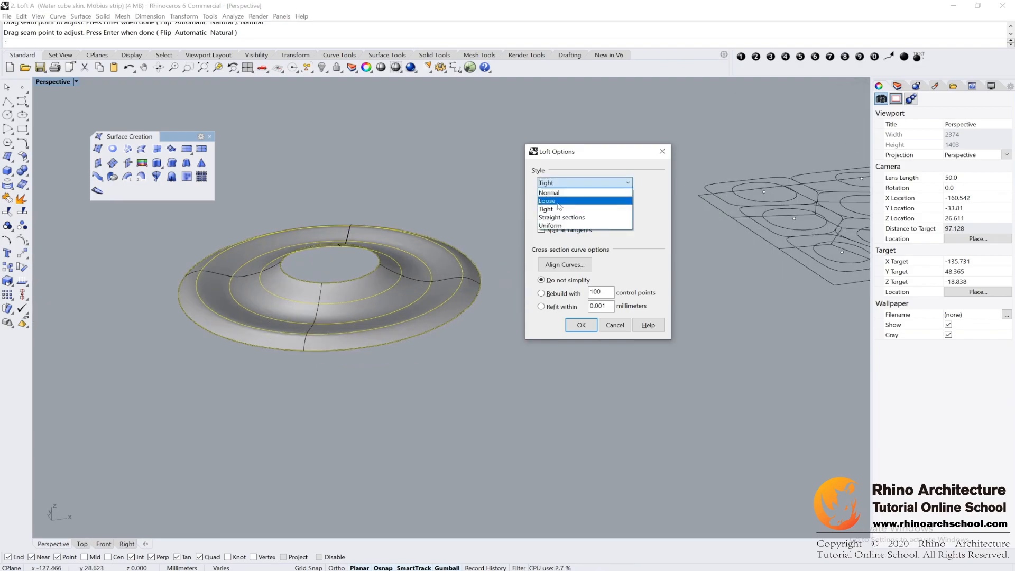
left_click(553, 200)
left_click(586, 328)
- View the Water cube reference photo from the material folder to examine the facade's bubble-like cells, and close it
scroll(586, 271, "down", 8)
right_click_drag(587, 271, 343, 329, "shift")
scroll(399, 302, "up", 6)
scroll(343, 329, "down", 4)
scroll(290, 360, "up", 4)
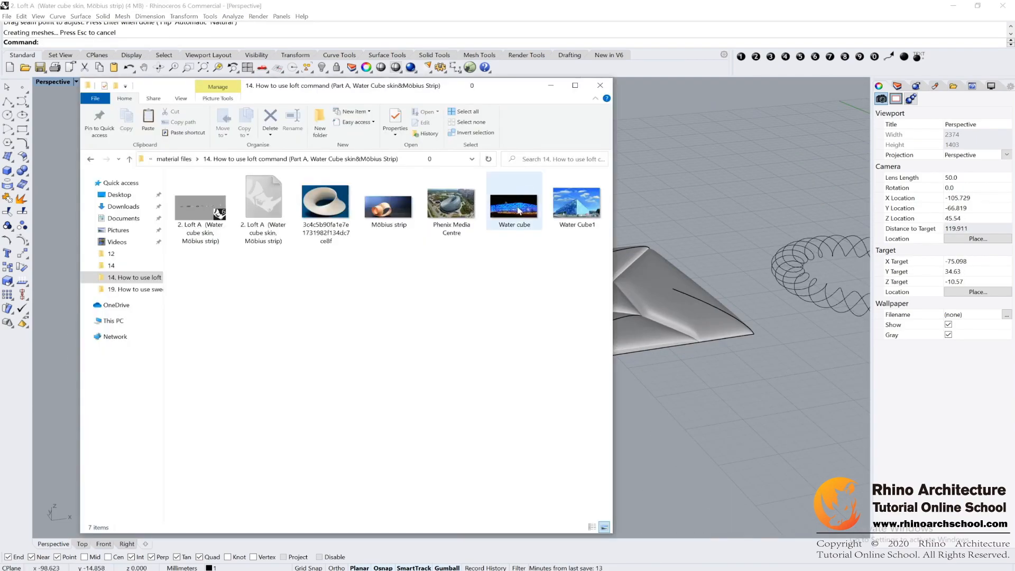
double_click(516, 222)
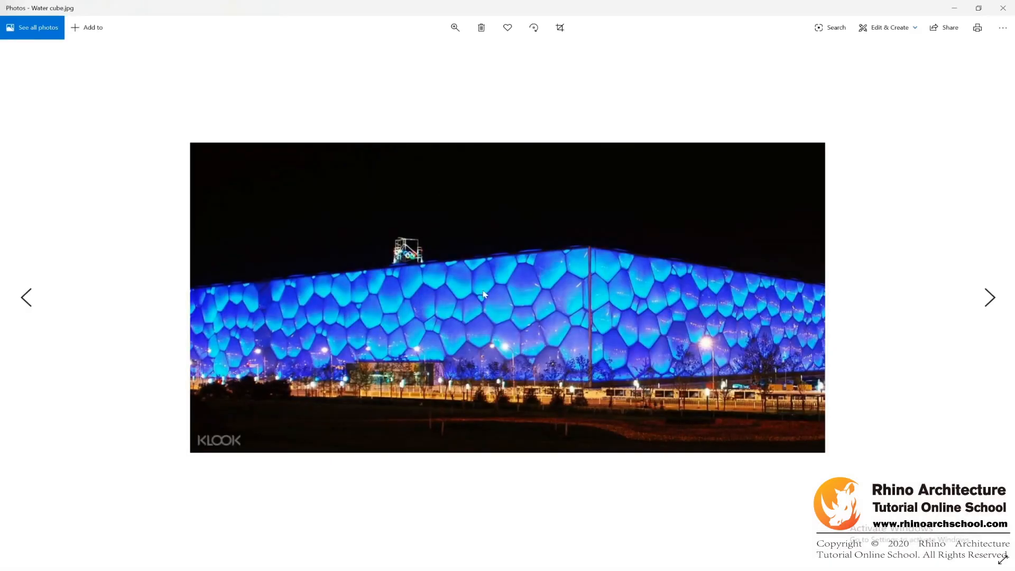
left_click(1003, 8)
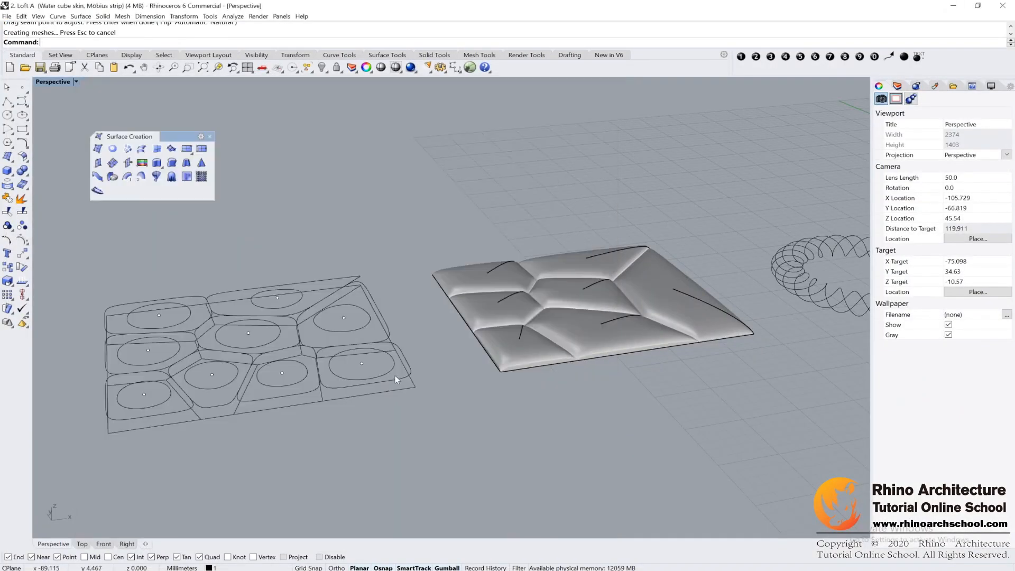
- Loft the front corner cell's outer boundary, rounded curve and inner oval to its centre point, accepting the default seams
right_click_drag(395, 375, 438, 287)
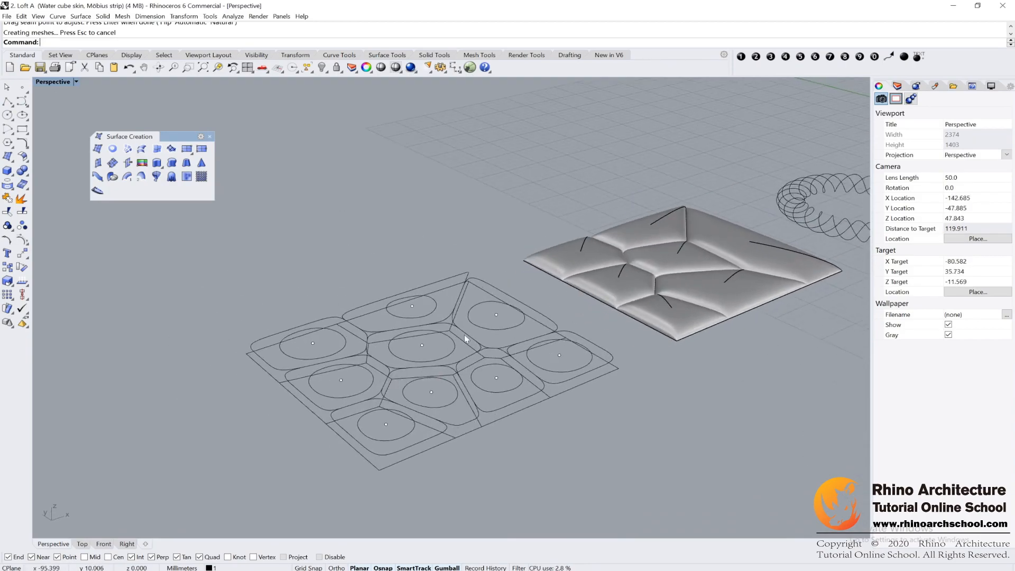
scroll(493, 442, "up", 2)
right_click_drag(493, 442, 441, 393)
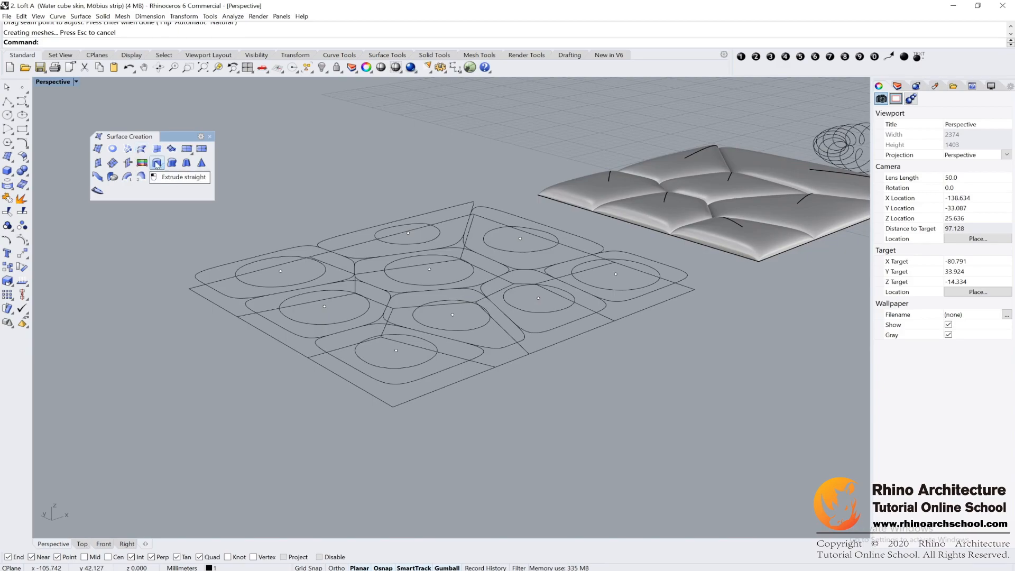
left_click(142, 151)
left_click(462, 381)
left_click(458, 368)
left_click(425, 364)
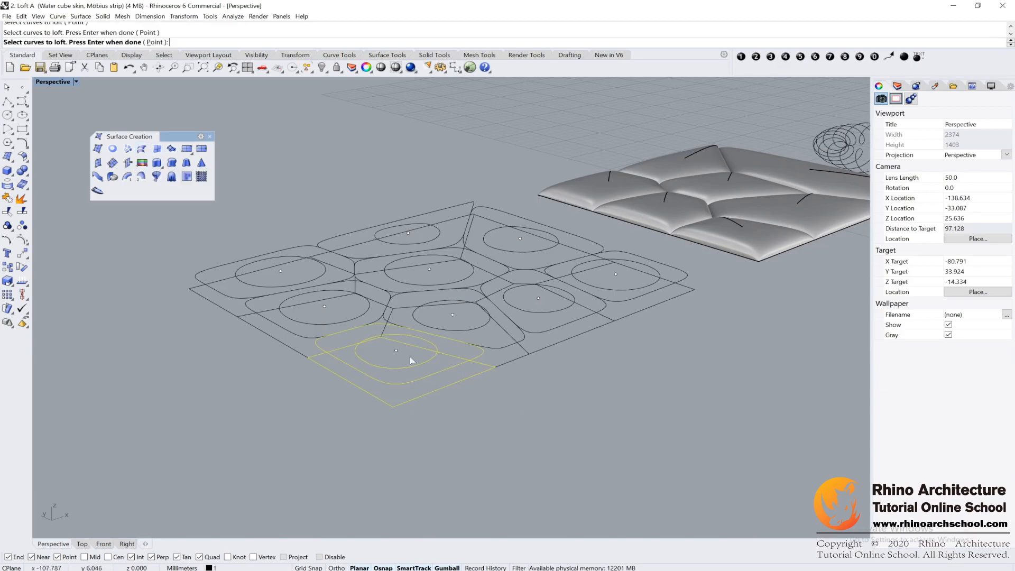
key("Return")
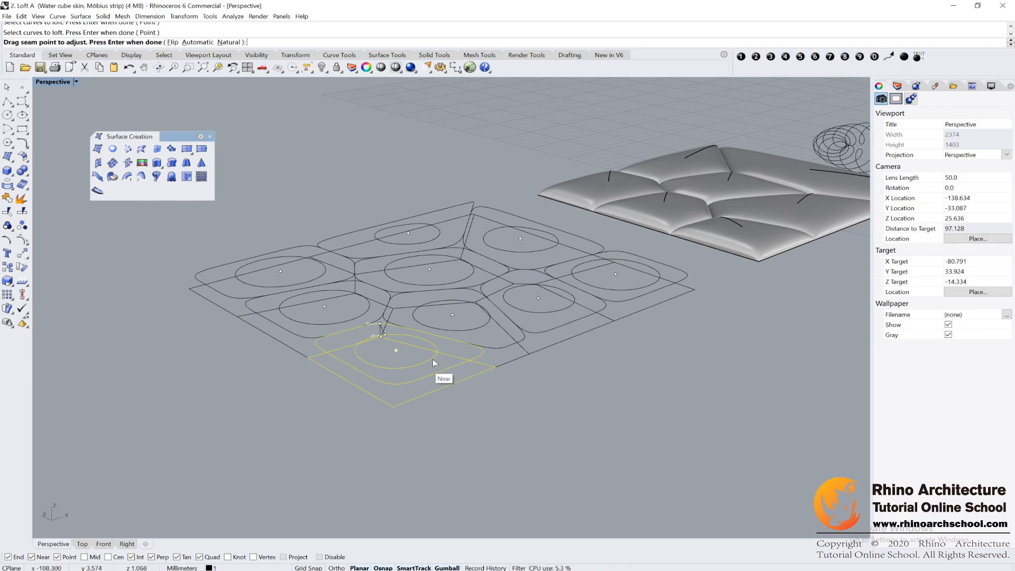
key("Return")
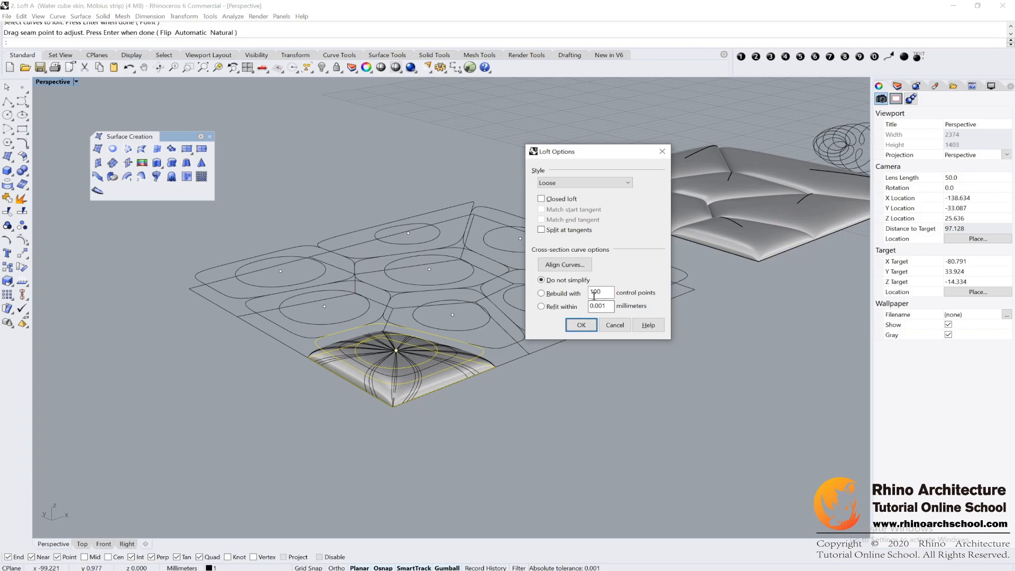
- Preview the Tight style on the corner cell's loft, set the style back to Loose and create the cushion surface
left_click(574, 185)
left_click(564, 208)
left_click(582, 182)
left_click(561, 201)
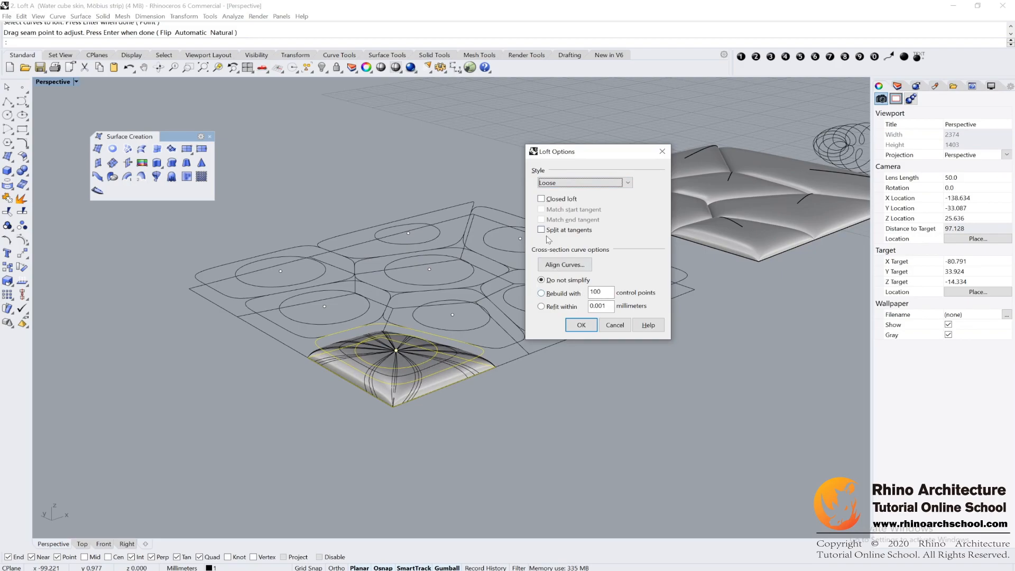
left_click(581, 324)
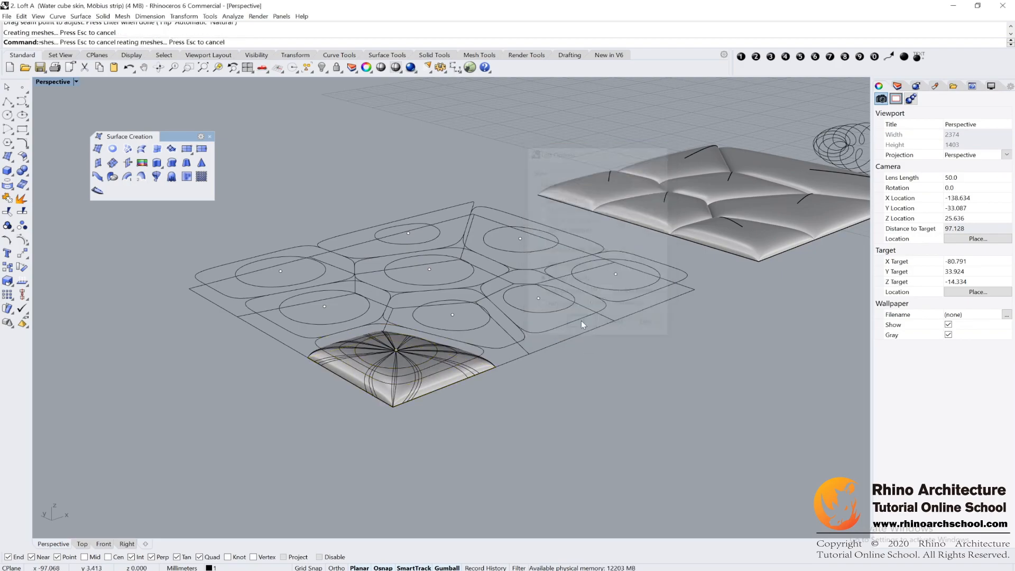
- Loft the third front-edge cell's outer boundary, rounded curve and inner oval to its centre point, using Natural seam alignment and the Loose style
scroll(557, 373, "up", 3)
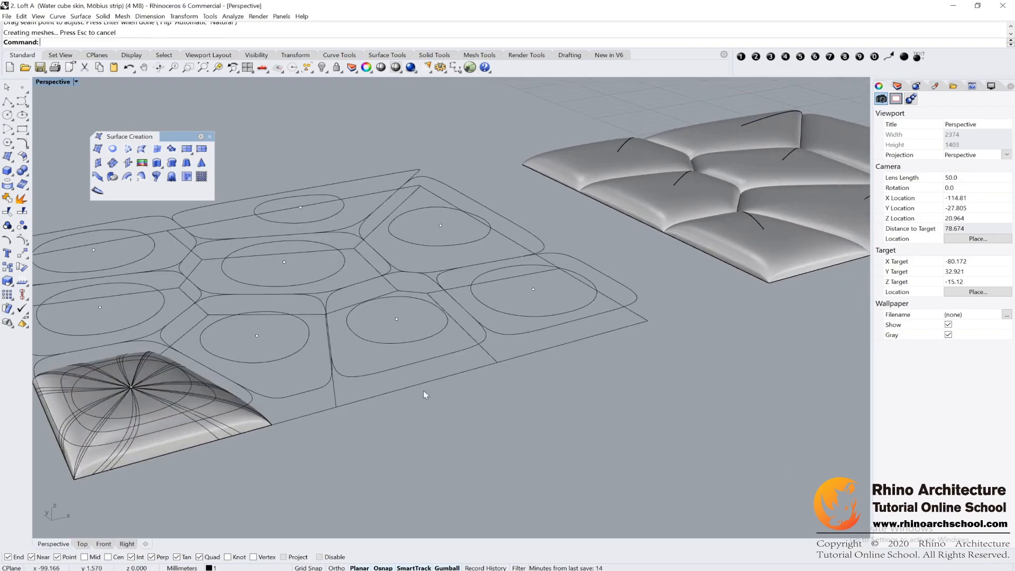
right_click(415, 379)
left_click(425, 379)
left_click(423, 360)
left_click(421, 341)
left_click(396, 319)
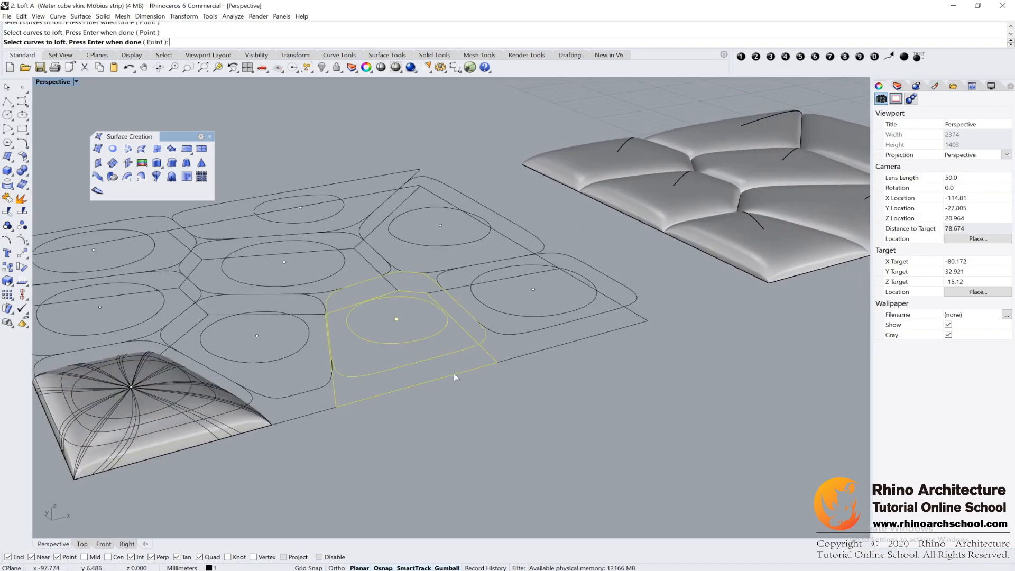
right_click(432, 349)
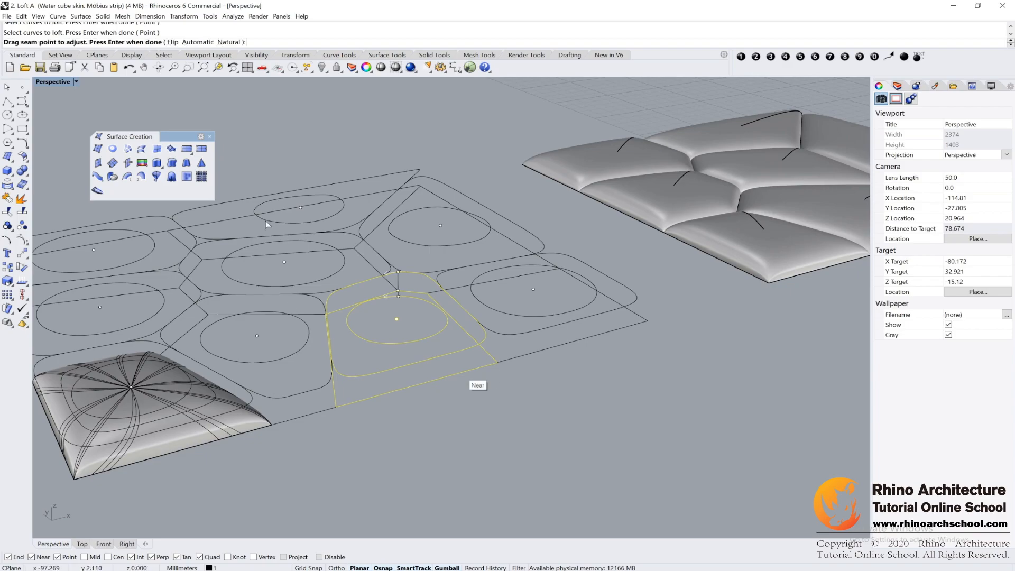
left_click(228, 41)
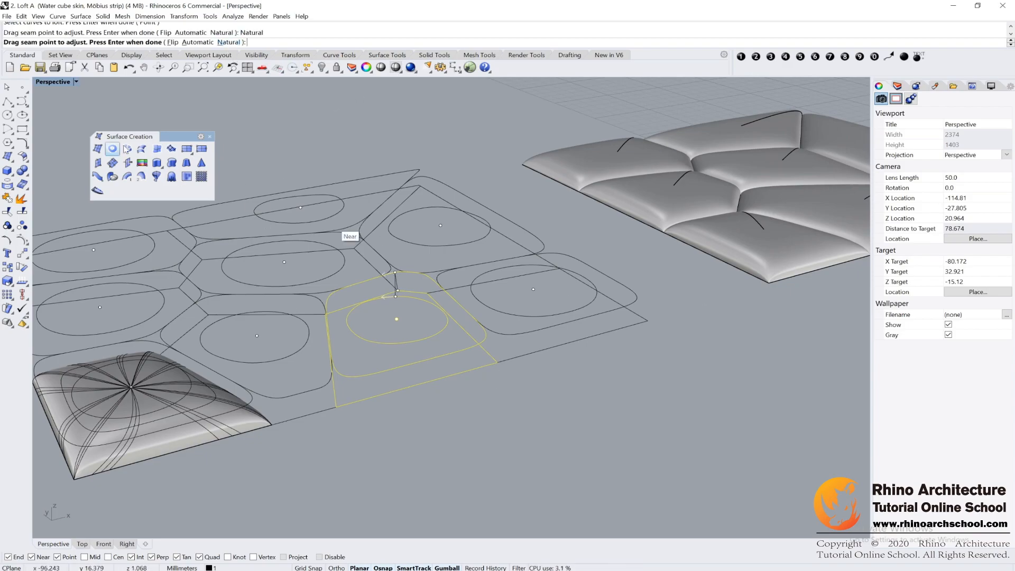
right_click(333, 229)
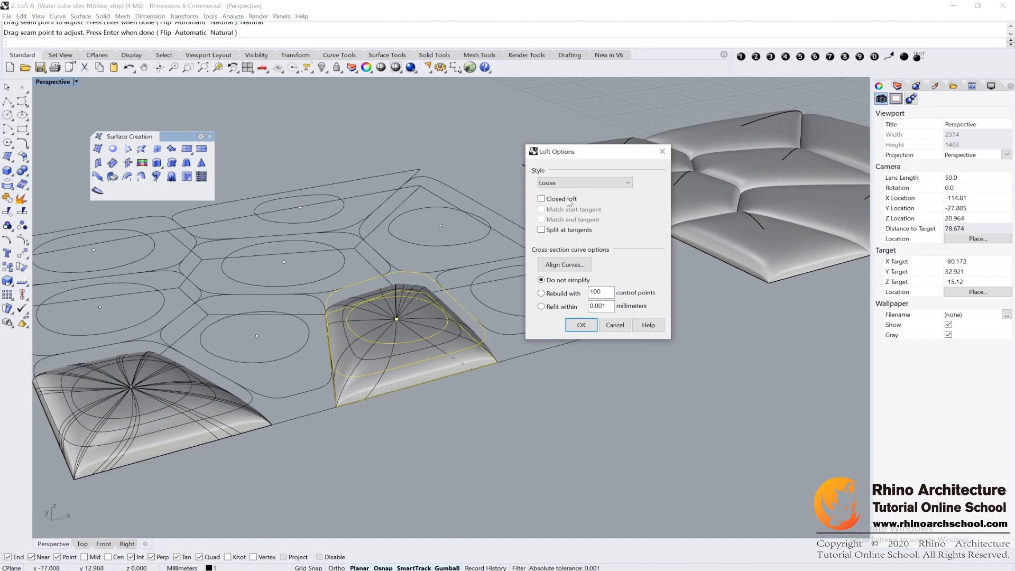
left_click(581, 326)
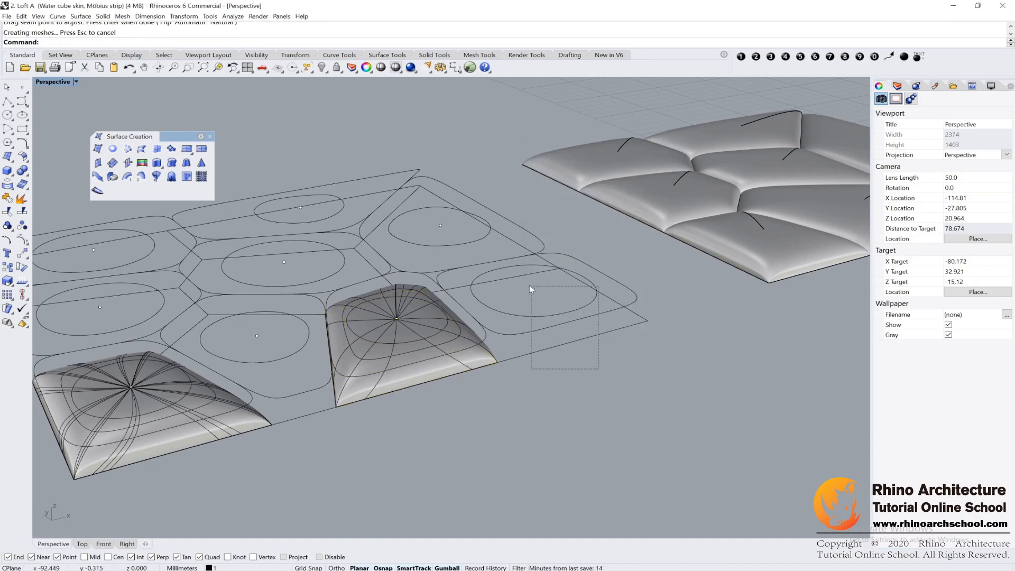
- Try lofting the last front-edge cell with its cross-sections rebuilt with 10 control points, inspect the surface, and undo the loft
left_click_drag(598, 369, 531, 288)
right_click(540, 309)
right_click(616, 325)
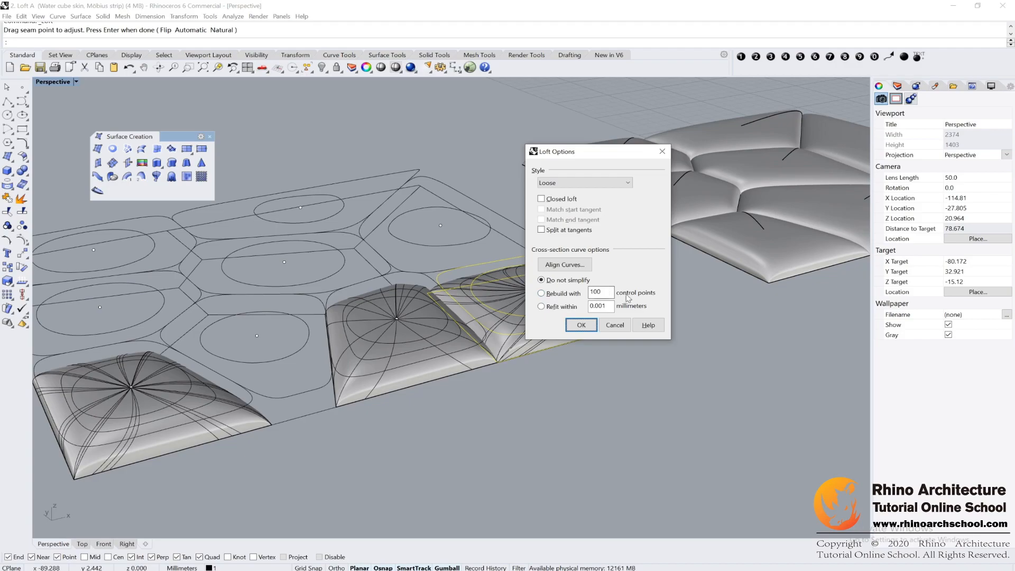
left_click(542, 294)
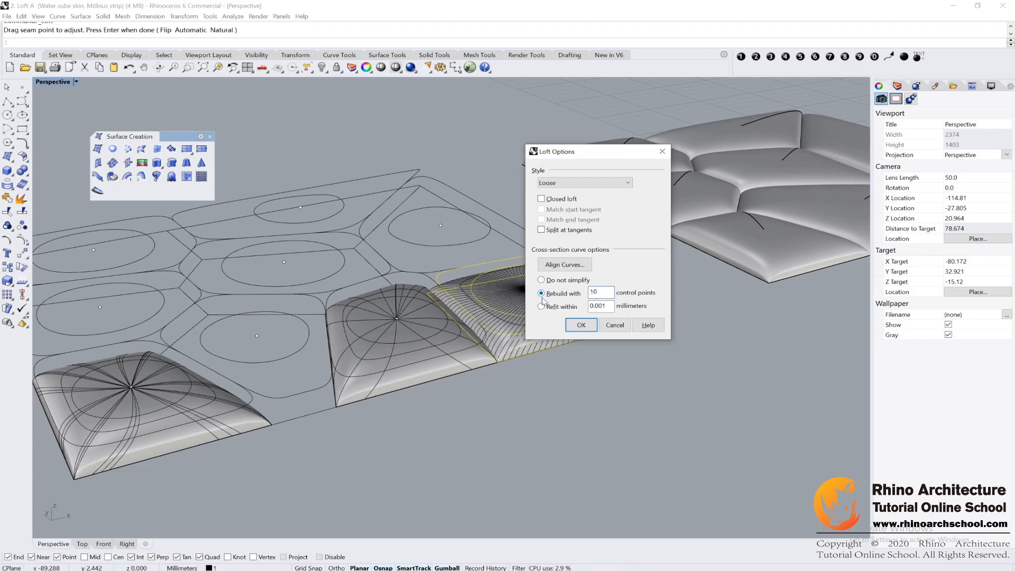
left_click(571, 325)
scroll(528, 365, "up", 5)
right_click_drag(528, 365, 485, 388)
scroll(123, 317, "down", 3)
right_click_drag(149, 332, 275, 337)
key("ctrl+z")
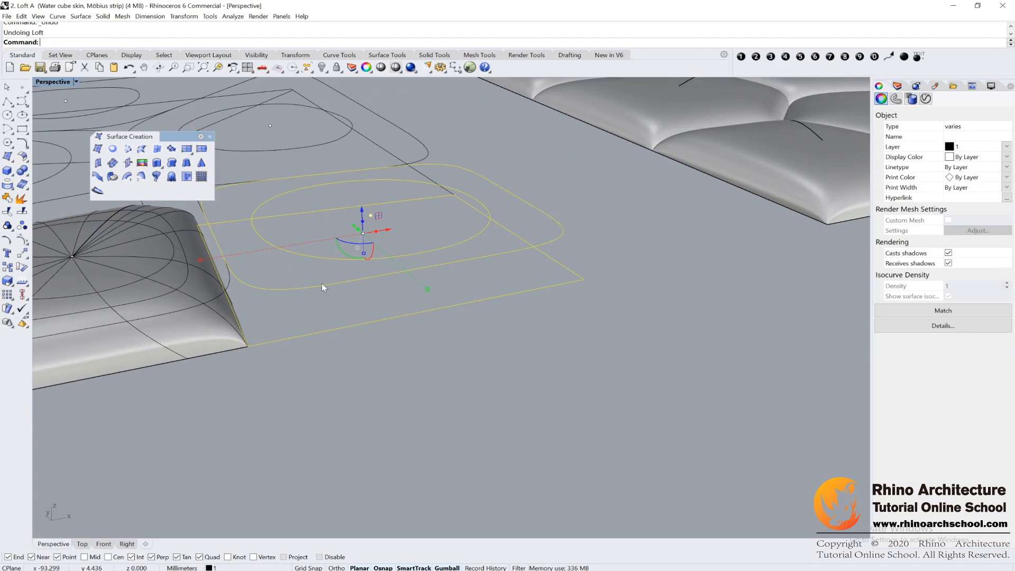
- Loft the last front-edge cell again in Loose style with the cross-section curves rebuilt with 100 control points, and inspect its edge
right_click(474, 337)
right_click(512, 310)
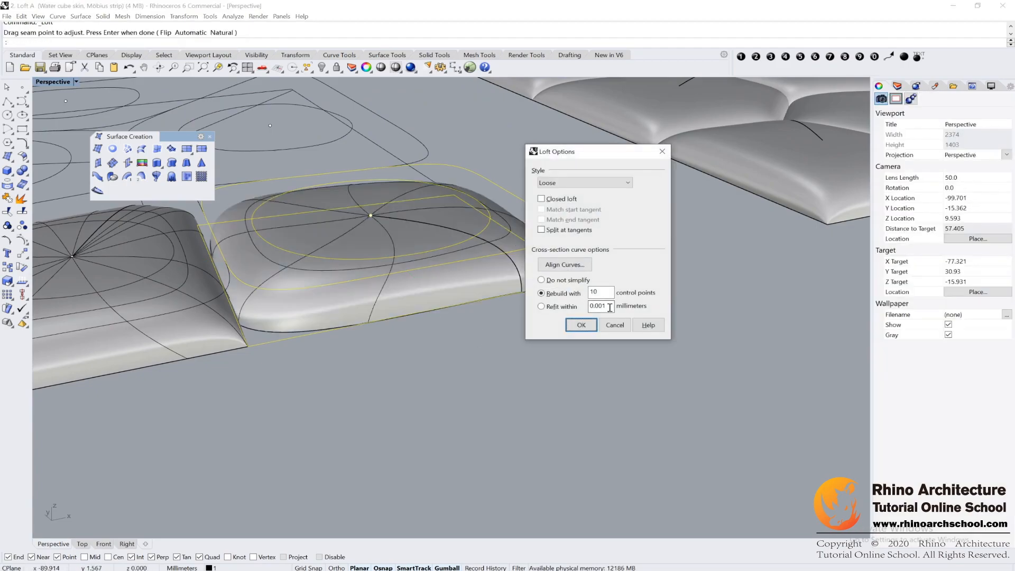
left_click_drag(603, 292, 584, 294)
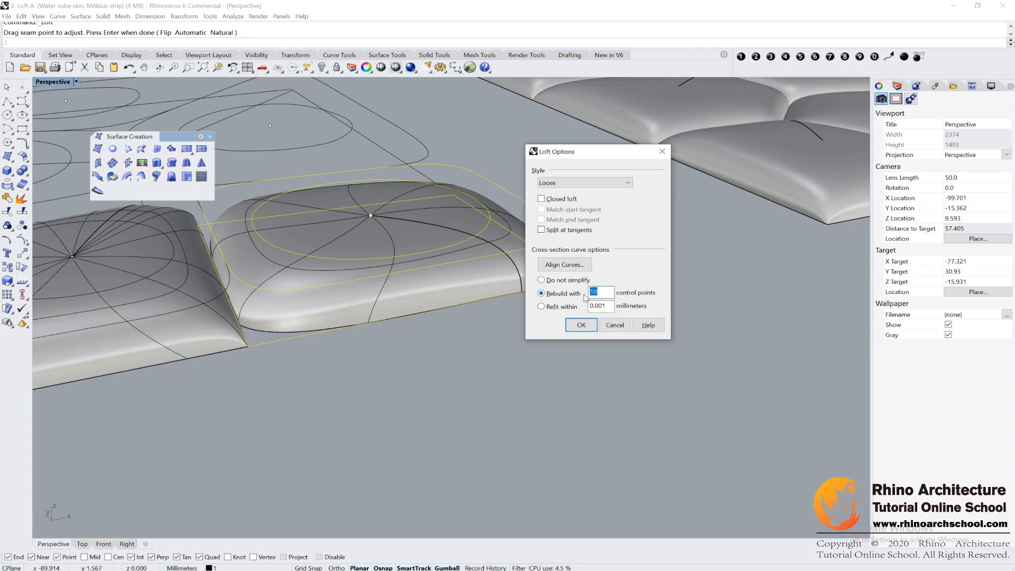
type("10")
key("Return")
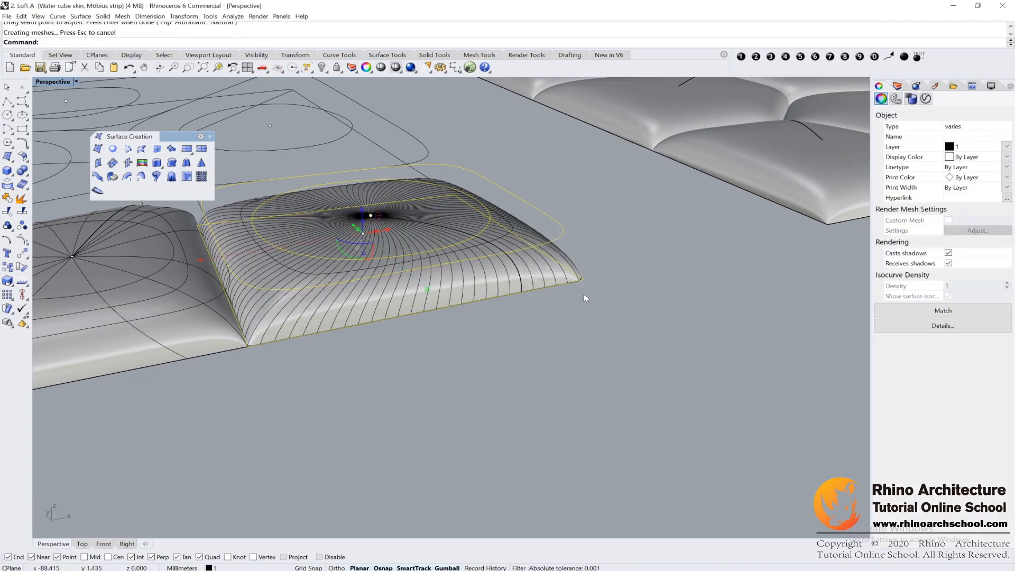
right_click_drag(598, 334, 468, 305)
scroll(458, 401, "up", 6)
left_click(477, 396)
- Start a loft through all the coiled curves of the ring, aligning their seams with the Automatic option
scroll(476, 396, "down", 12)
scroll(402, 373, "down", 11)
scroll(527, 403, "up", 7)
right_click_drag(427, 391, 539, 392)
right_click_drag(757, 395, 540, 376, "shift")
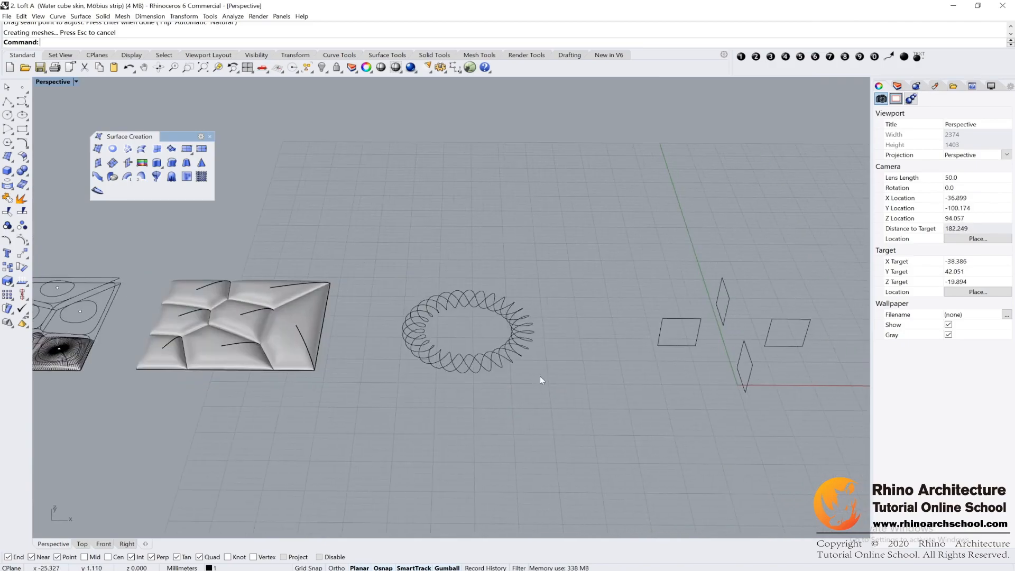
scroll(398, 332, "up", 4)
left_click_drag(618, 149, 323, 405)
left_click(156, 178)
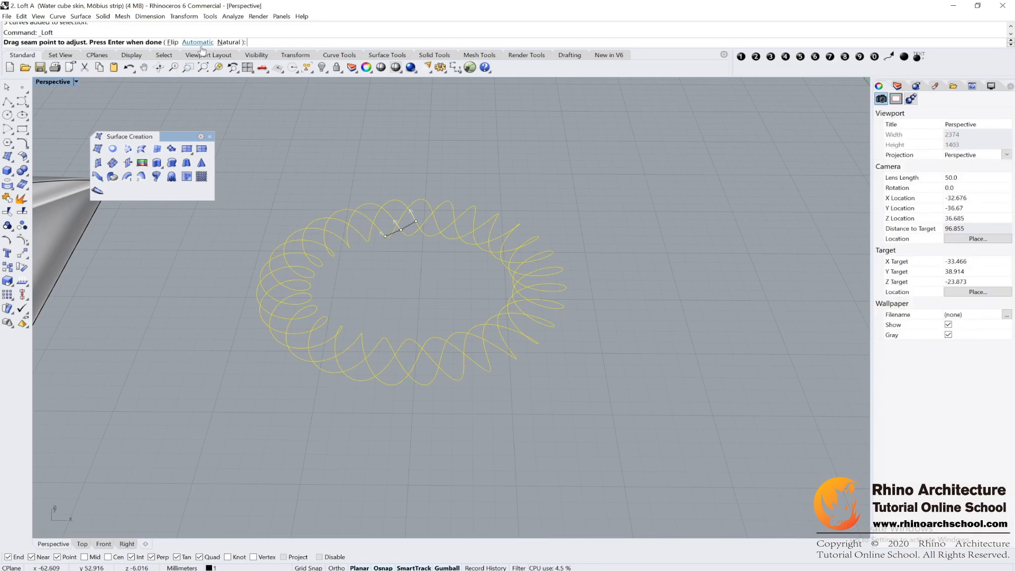
left_click(201, 42)
key("Return")
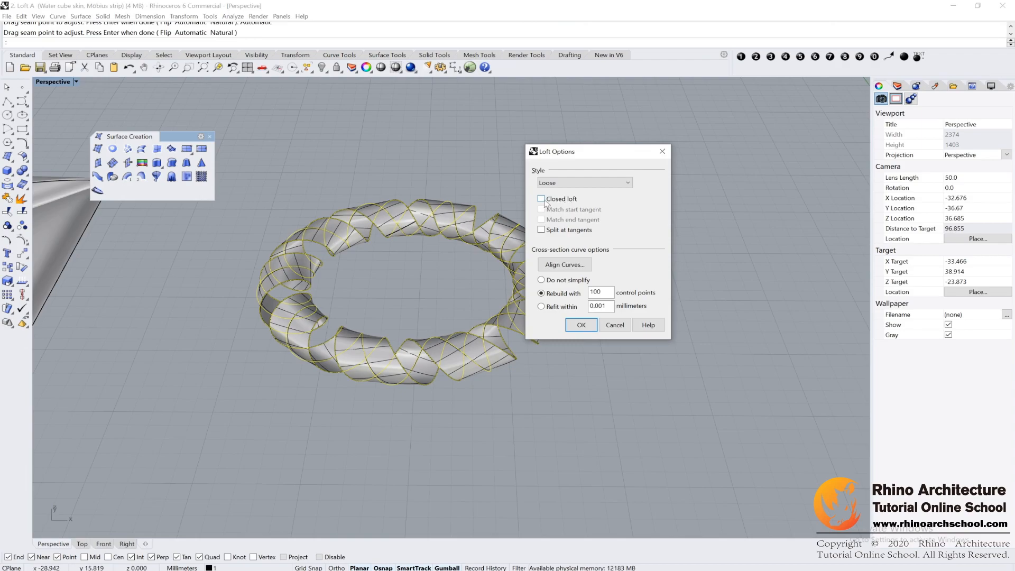
- Set the coiled ring's loft to Normal style, Closed loft and Do not simplify, and create the surface
left_click(553, 183)
left_click(550, 194)
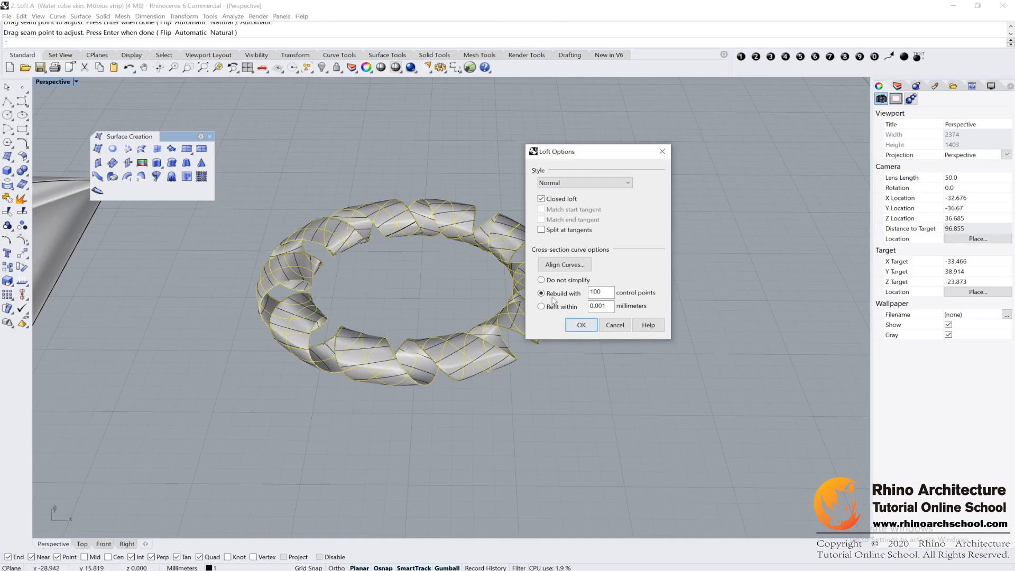
left_click(541, 280)
left_click(595, 328)
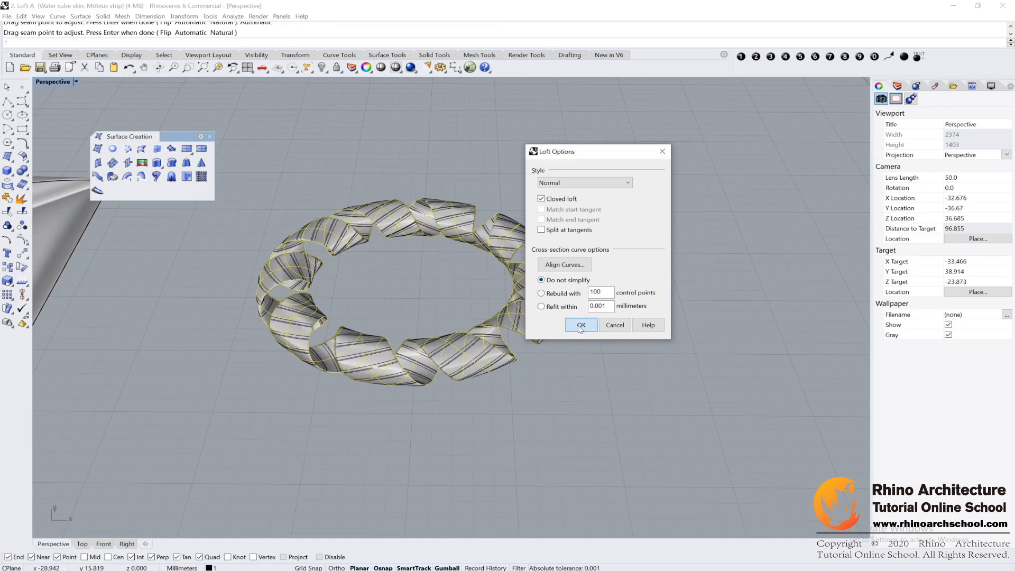
scroll(564, 290, "down", 4)
- Move the lofted ring surface along the Y axis, away from its coiled source curves, and deselect it
scroll(546, 356, "up", 5)
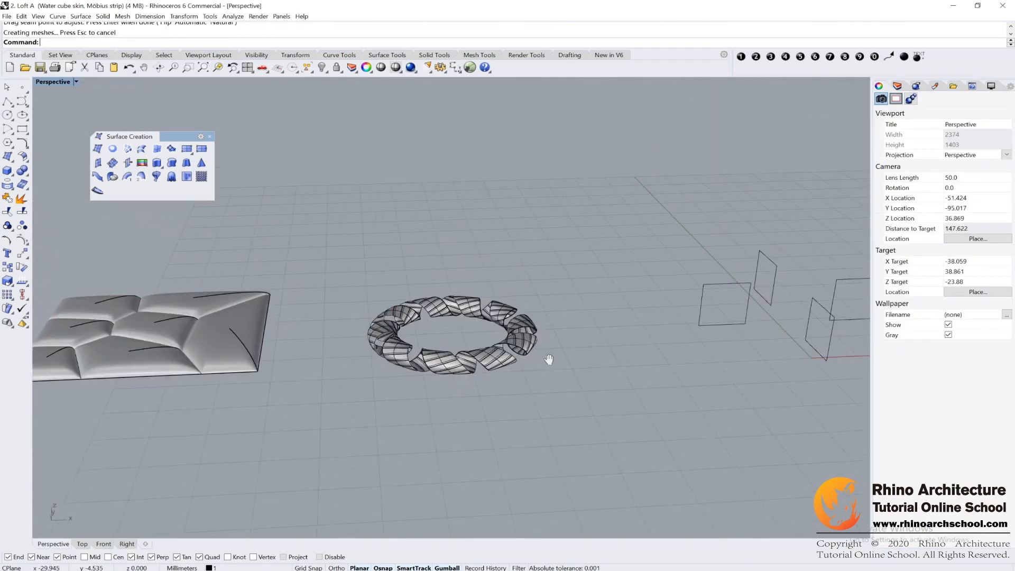
left_click(492, 316)
scroll(408, 354, "down", 2)
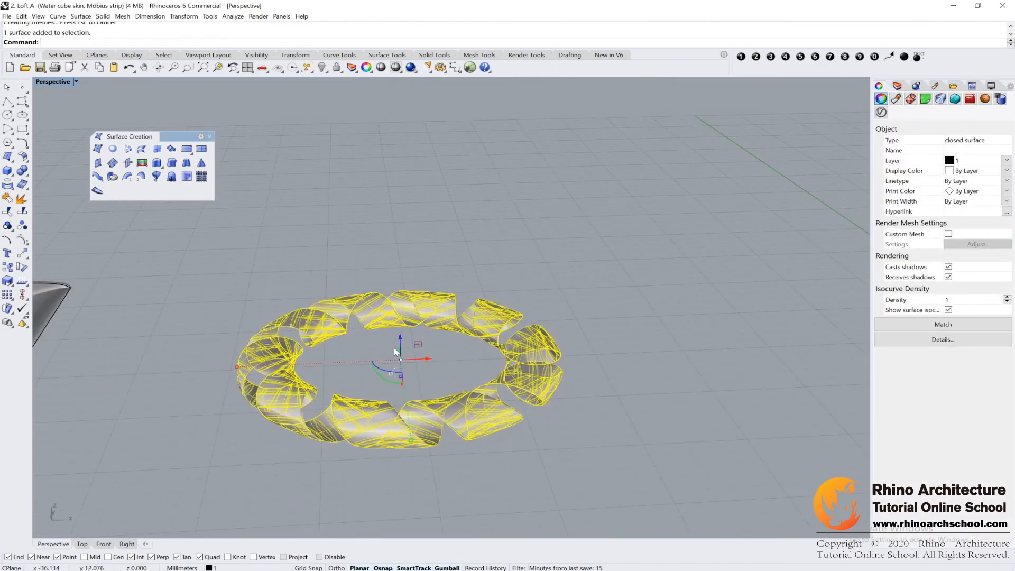
left_click_drag(398, 349, 373, 199)
left_click(545, 271)
- Loft the coiled curves again with Natural seam alignment and Closed loft enabled to create a second ring surface
left_click_drag(632, 299, 308, 456)
right_click(308, 456)
left_click(229, 42)
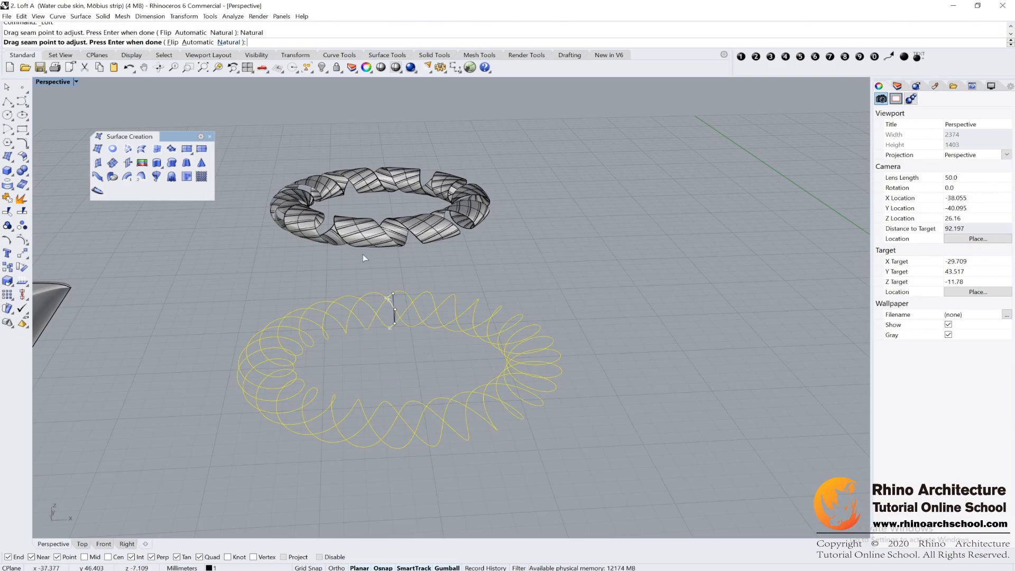
key("Return")
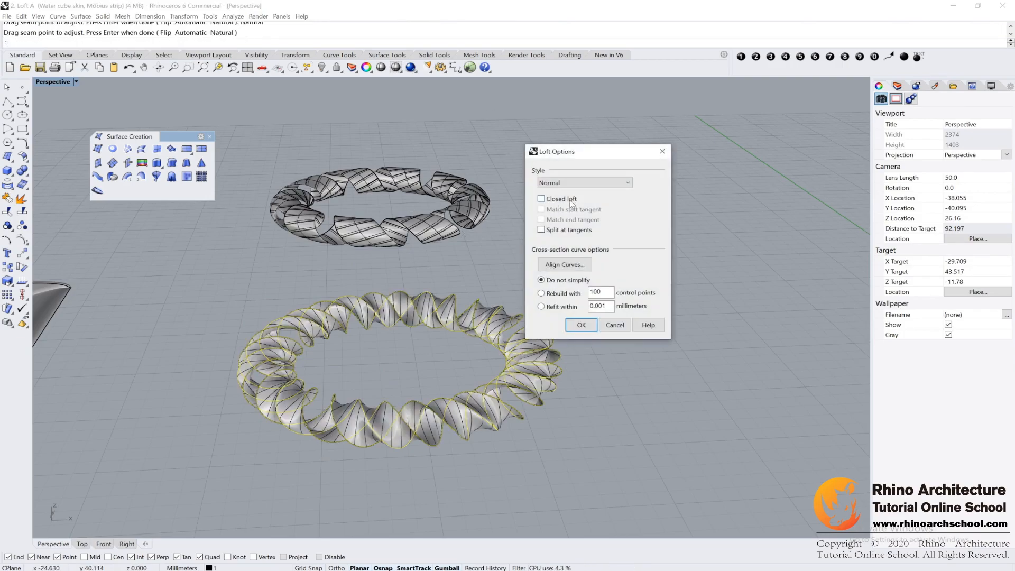
left_click(541, 198)
left_click(581, 325)
- Move the second, rope-like ring surface along the Y axis to the far side of the first lofted ring
right_click_drag(624, 385, 535, 351)
scroll(535, 351, "down", 3)
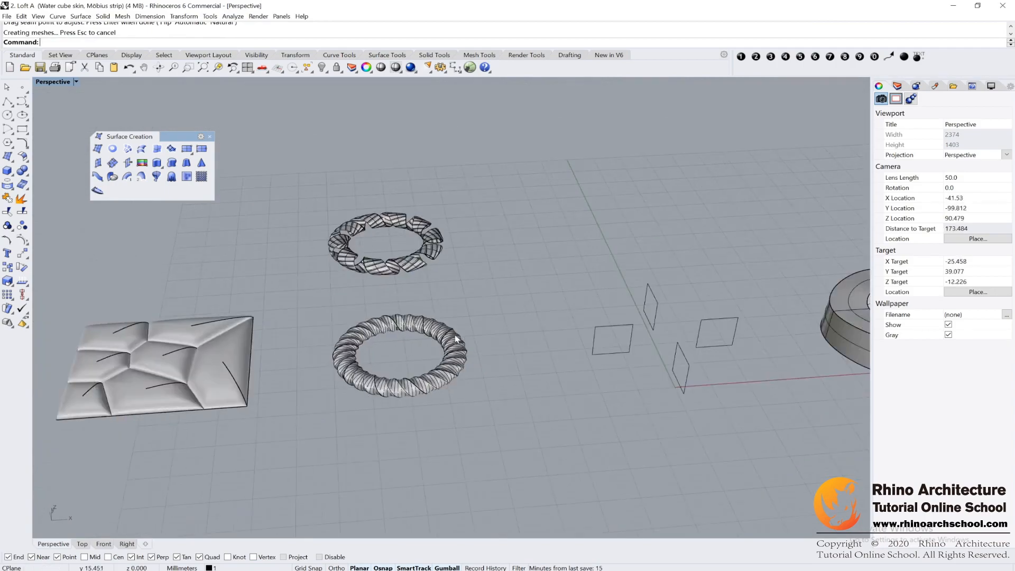
left_click(433, 337)
right_click_drag(397, 337, 397, 354)
left_click_drag(377, 354, 128, 356)
- Examine the two lofted rings up close to compare the surfaces made with Automatic and Natural seam alignment
scroll(215, 353, "down", 7)
scroll(163, 355, "down", 2)
scroll(170, 344, "up", 10)
right_click_drag(169, 345, 552, 337, "shift")
scroll(551, 338, "up", 4)
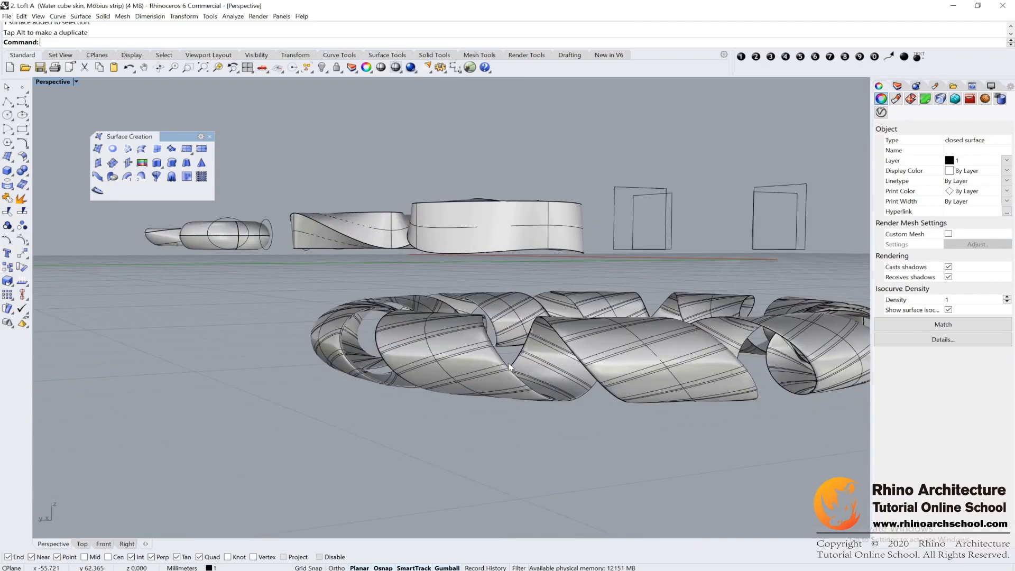
scroll(460, 354, "up", 6)
scroll(456, 352, "down", 8)
right_click_drag(440, 349, 462, 360)
left_click(406, 353)
scroll(374, 369, "up", 6)
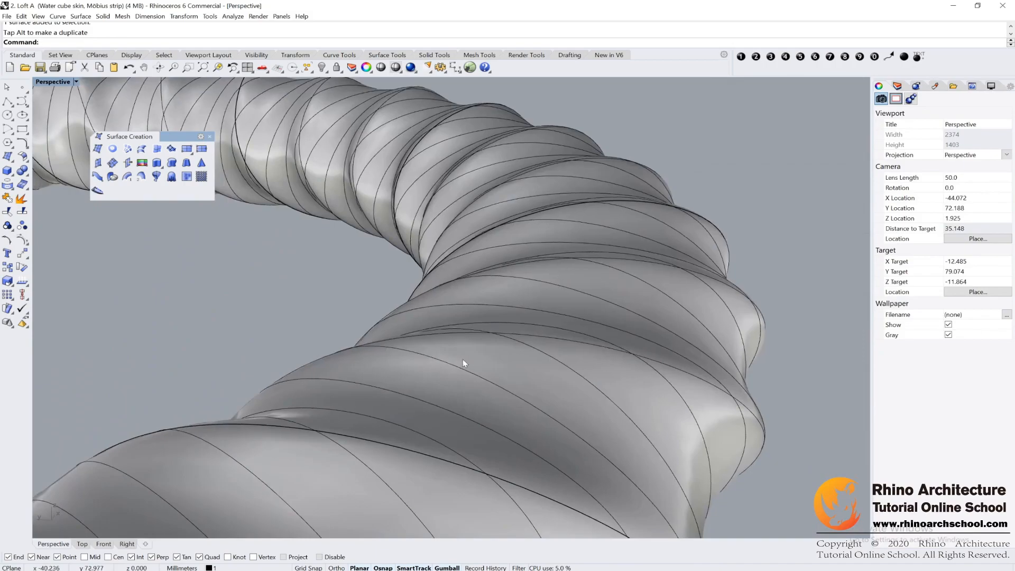
scroll(462, 360, "down", 12)
right_click_drag(580, 350, 320, 393)
- View the Möbius strip and Phenix Media Centre reference photos from the material folder, close them and return to Rhino
left_click(279, 570)
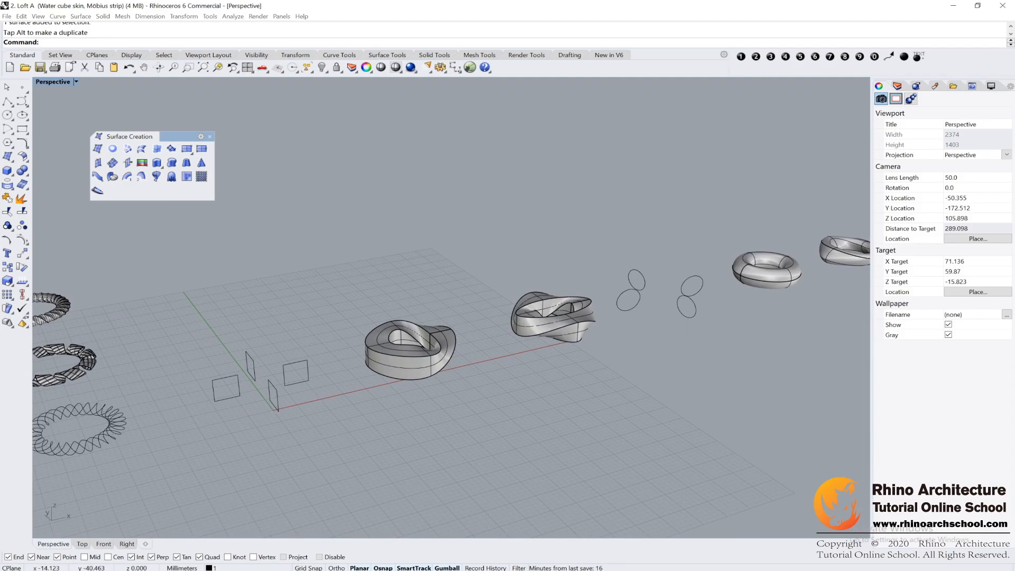
double_click(398, 212)
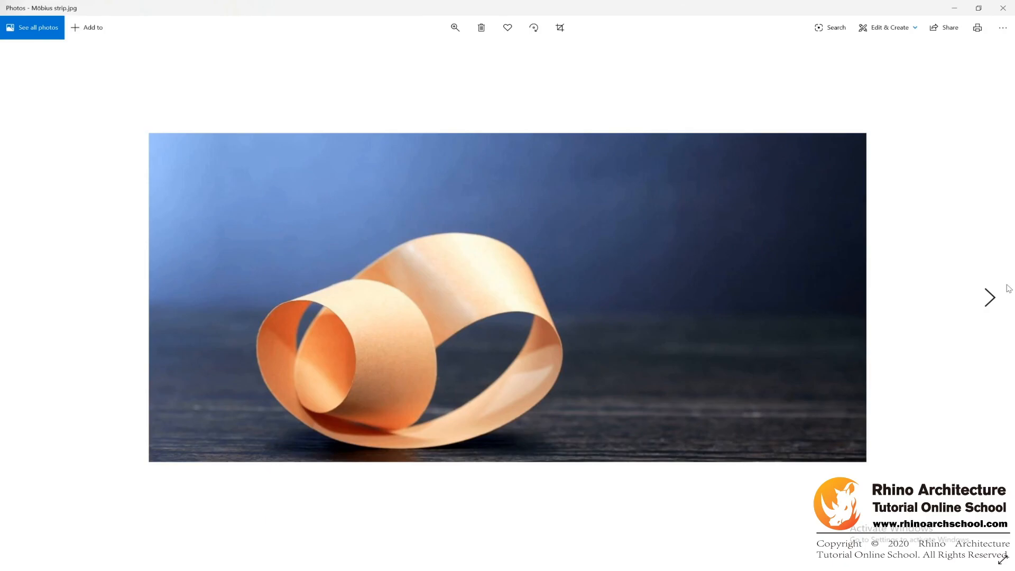
left_click(1009, 288)
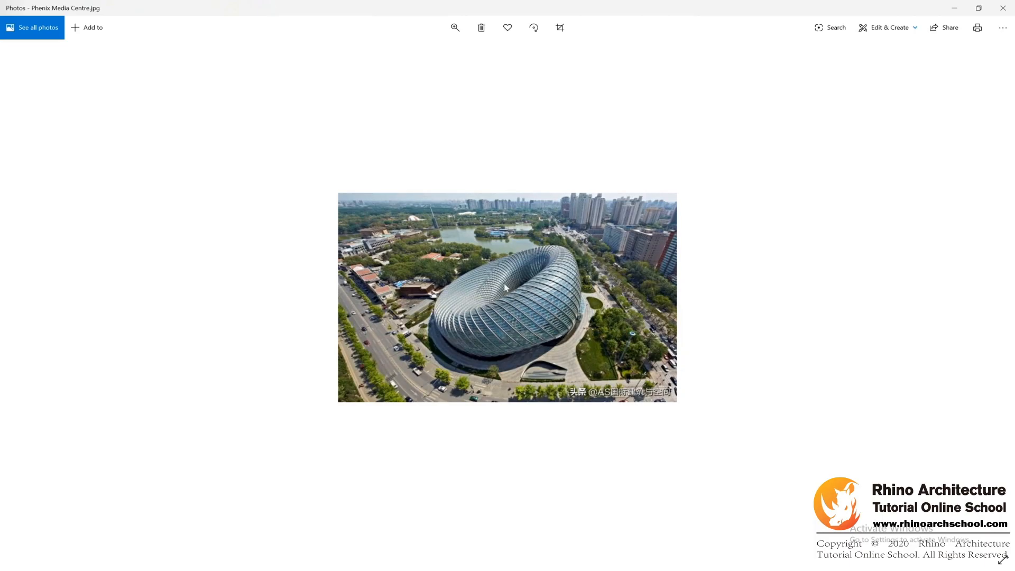
left_click(1003, 8)
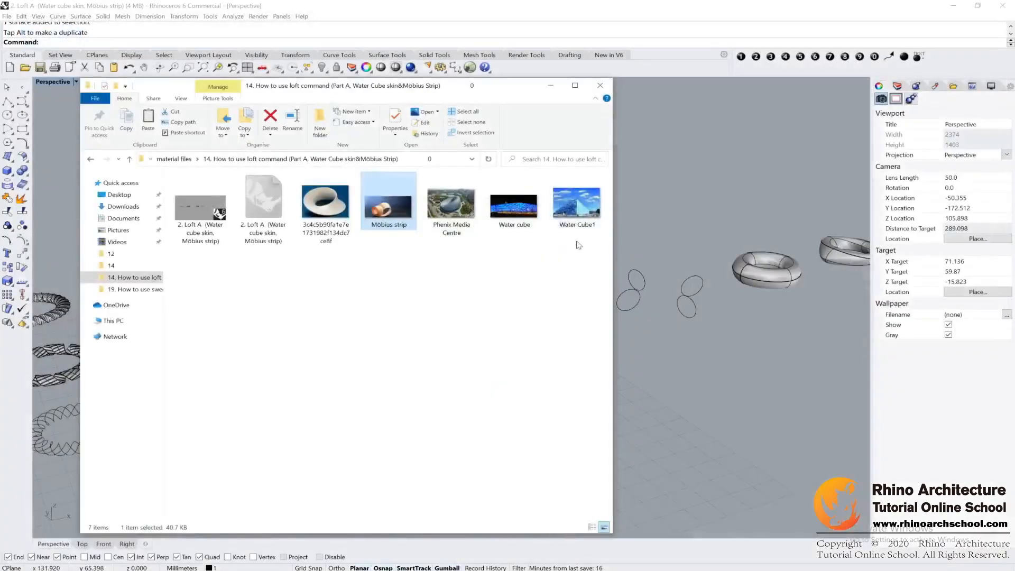
left_click(763, 346)
- Loft the four upright squares with Natural seam alignment as a Normal-style closed loft to form a square-section ring
scroll(716, 349, "up", 5)
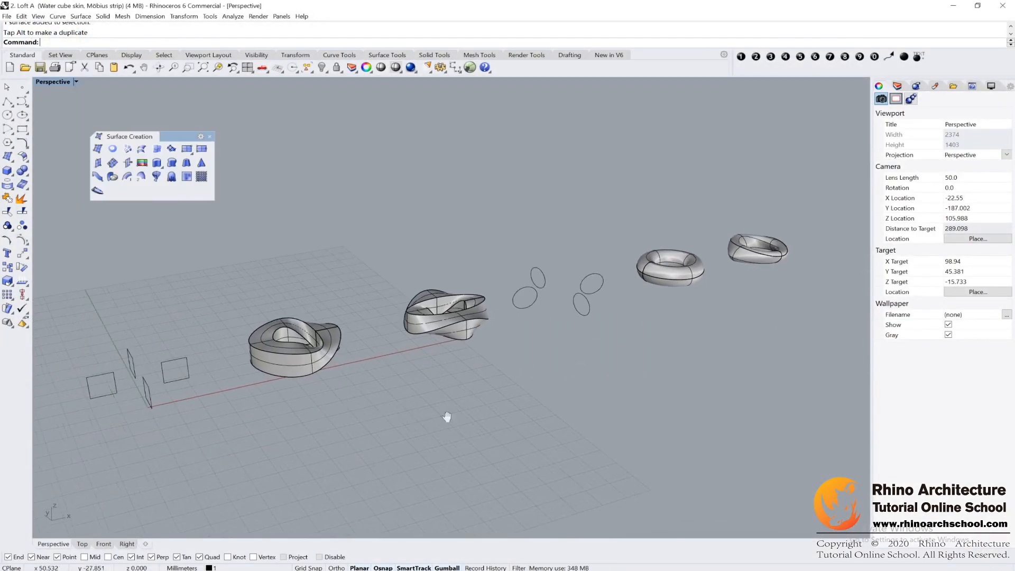
left_click_drag(398, 392, 238, 265)
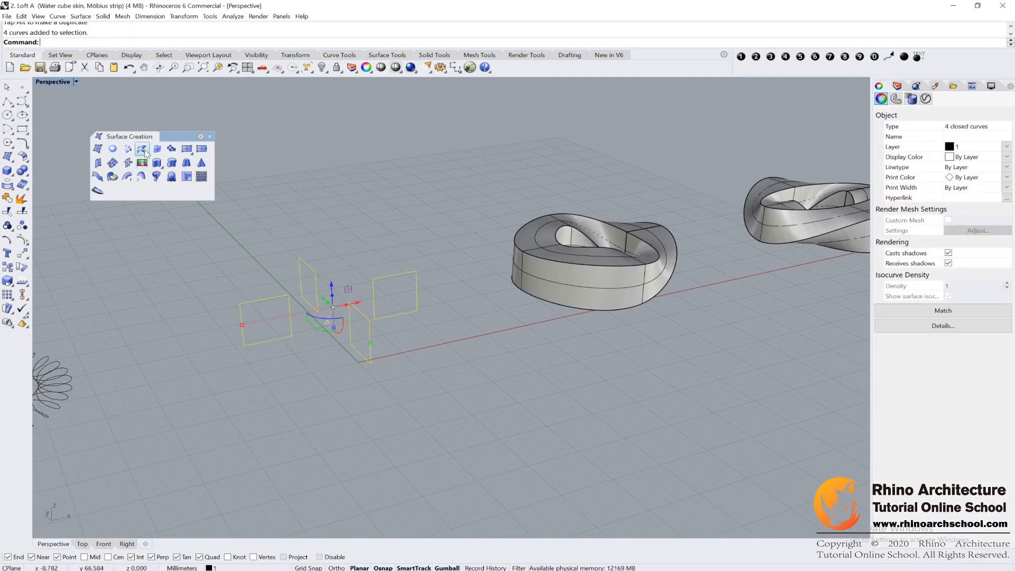
left_click(142, 149)
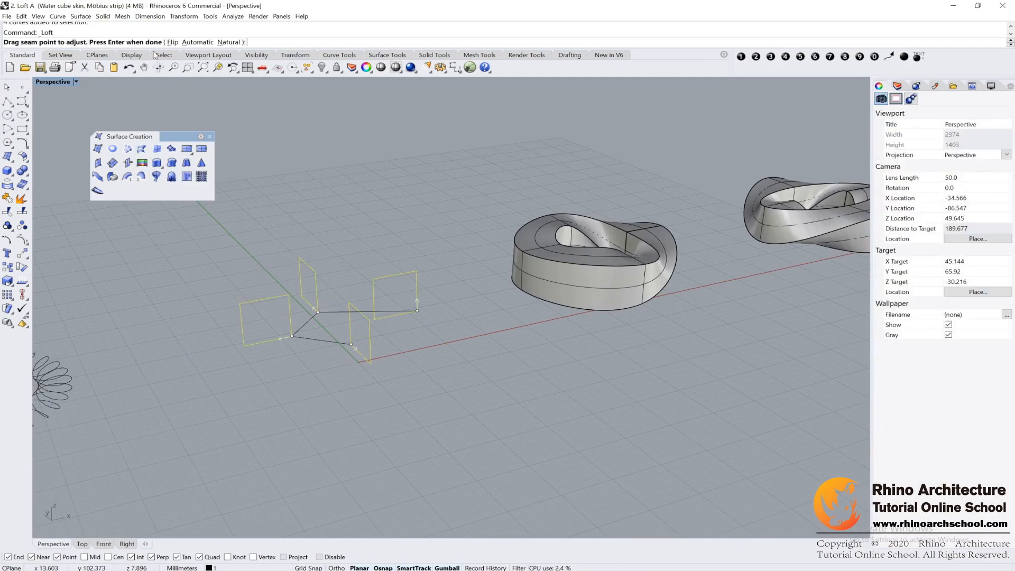
left_click(230, 43)
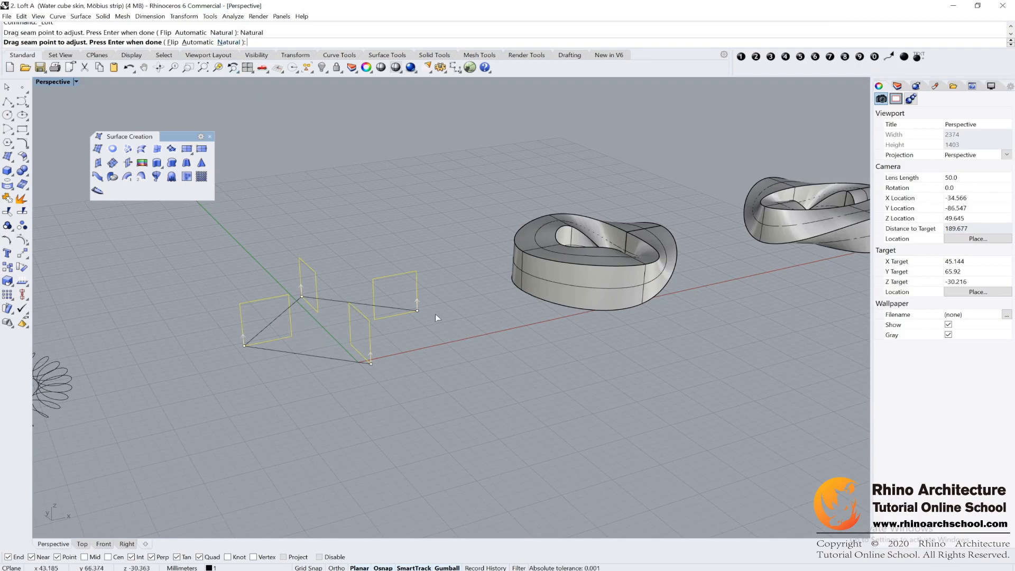
right_click_drag(363, 311, 397, 328)
scroll(679, 443, "up", 4)
right_click(456, 280)
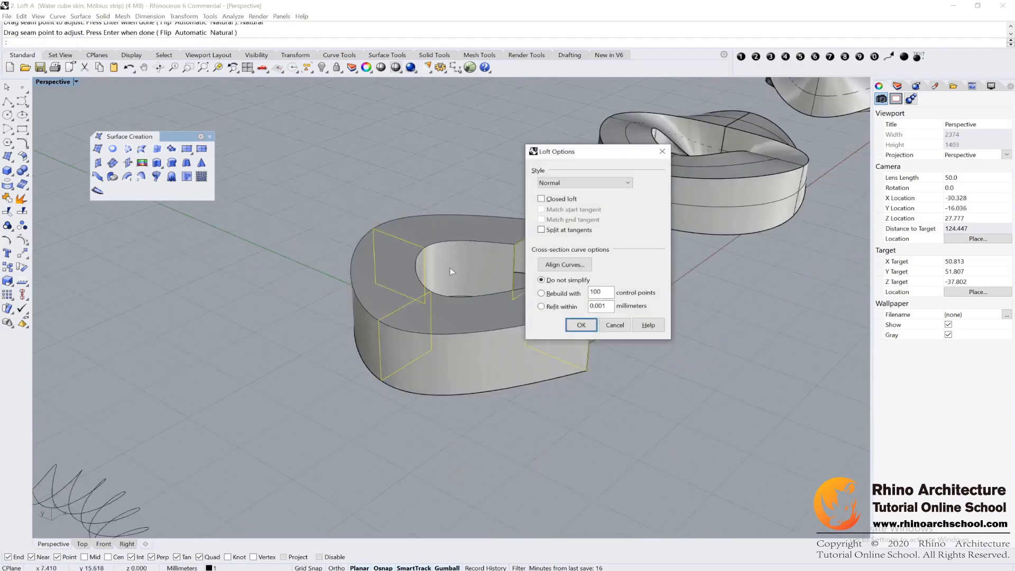
left_click(552, 199)
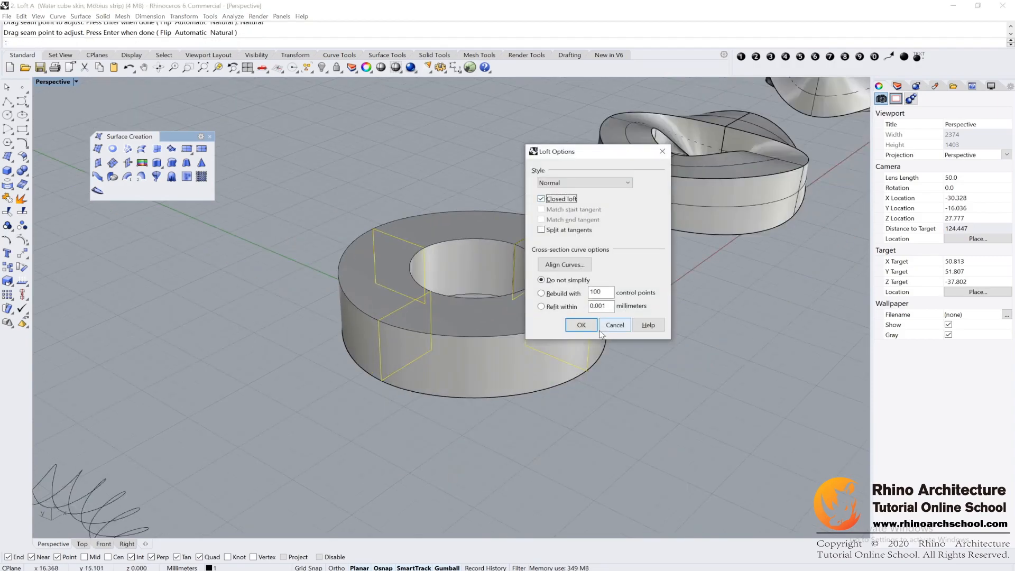
left_click(581, 325)
scroll(530, 304, "down", 5)
right_click_drag(642, 293, 541, 375, "shift")
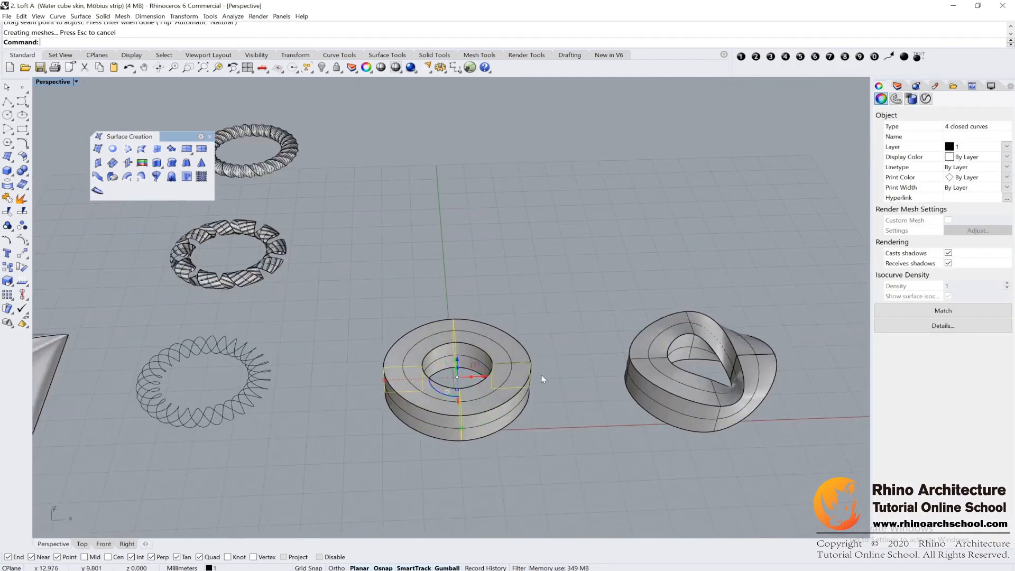
- Move the untwisted square-section ring along the Y axis to behind the four upright squares
left_click(521, 367)
scroll(516, 365, "down", 4)
right_click_drag(477, 353, 514, 364)
left_click_drag(448, 349, 370, 264)
- Examine the two twisted square-section example rings beside the four upright squares to compare how far they twist
right_click_drag(637, 334, 511, 304)
left_click(511, 304)
left_click(377, 326)
left_click(463, 389)
left_click(470, 334)
right_click_drag(521, 427, 513, 370)
scroll(482, 334, "up", 3)
left_click_drag(248, 230, 243, 224)
left_click_drag(448, 147, 328, 280)
left_click_drag(585, 228, 536, 394)
right_click_drag(423, 410, 564, 268)
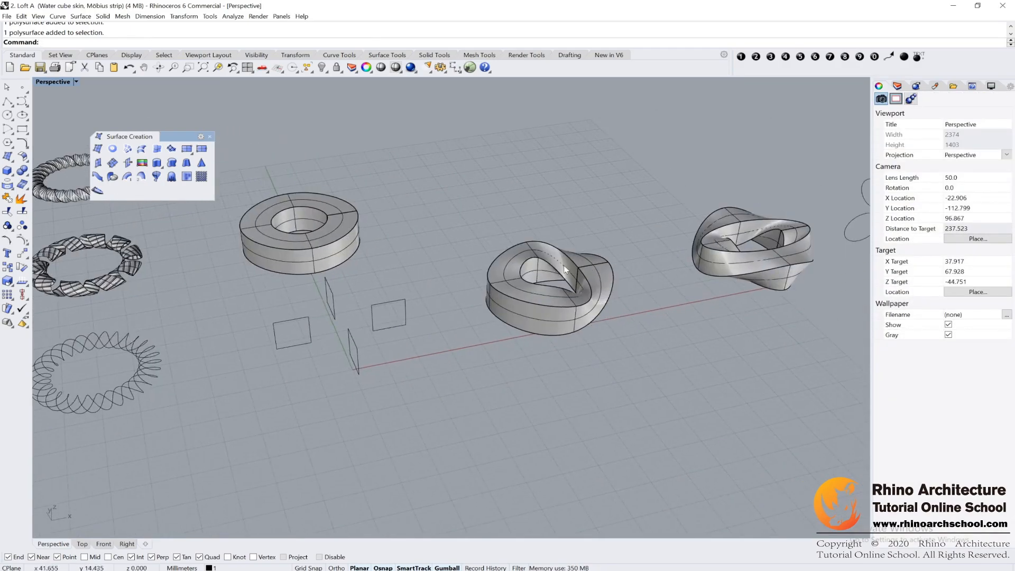
- Start a loft of the four upright squares with Natural seam alignment and shift the end square's seam point to its upper outer corner
left_click(581, 269)
scroll(196, 317, "up", 3)
left_click_drag(519, 437, 316, 306)
type("loft")
key("Return")
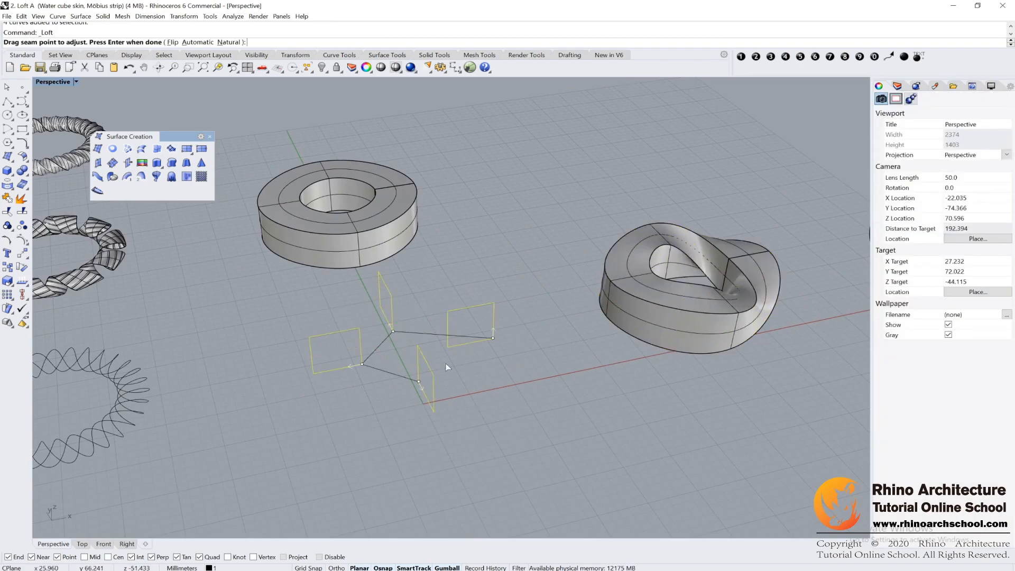
left_click(233, 44)
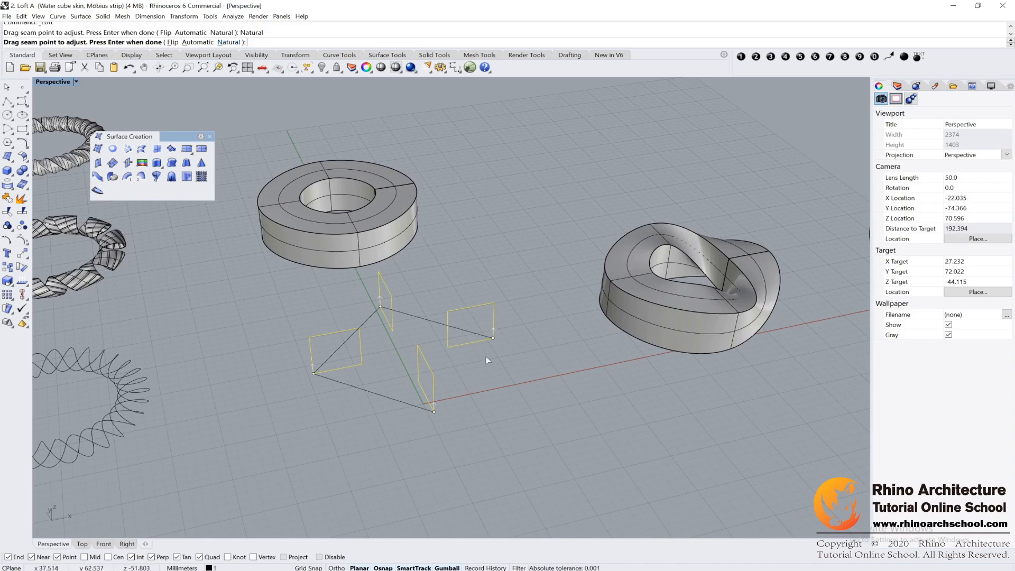
left_click_drag(494, 338, 493, 301)
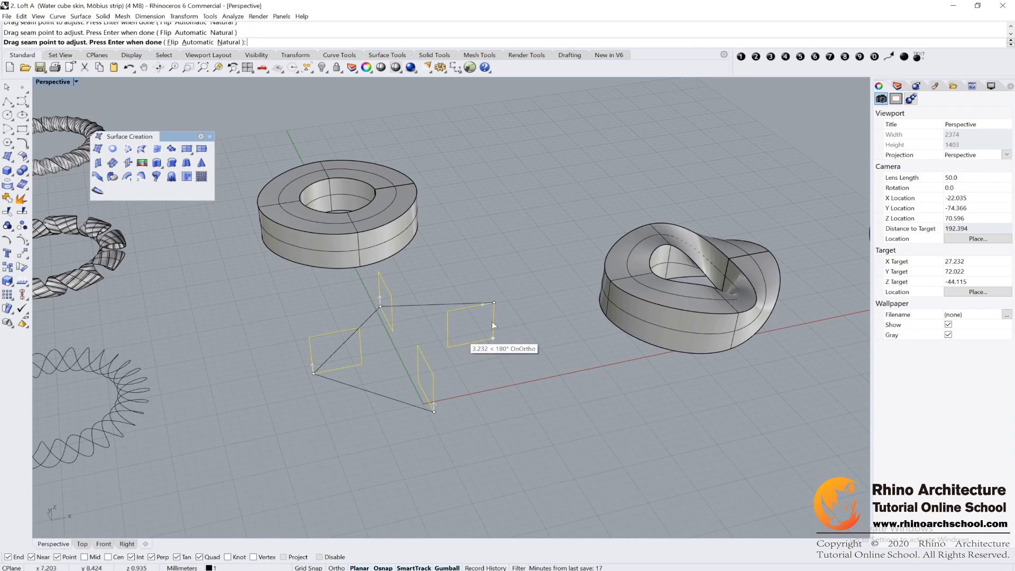
- Keep the end square's seam at its upper corner and finish the squares' loft as a Normal-style closed loft
right_click_drag(721, 303, 616, 265)
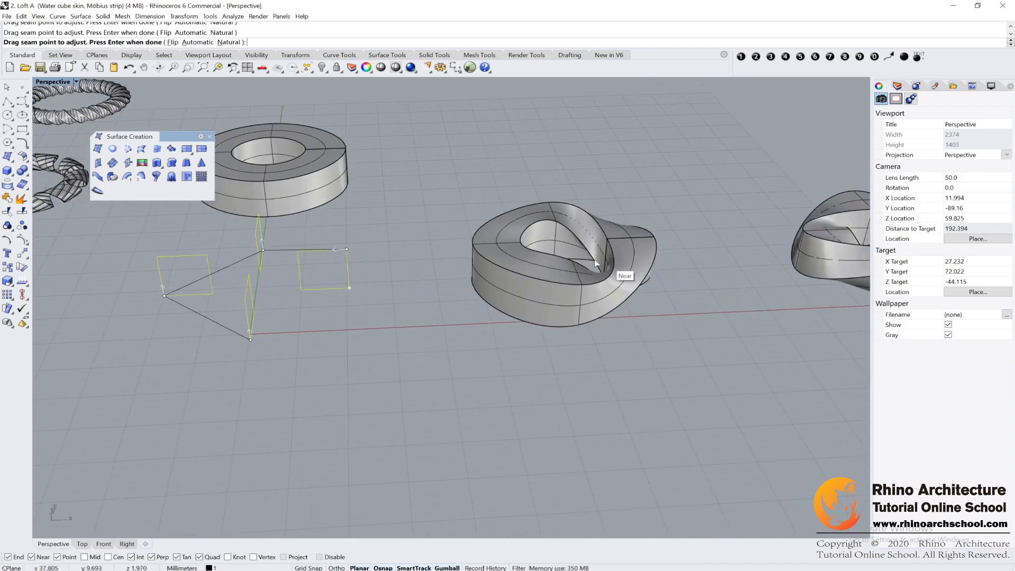
scroll(651, 253, "up", 4)
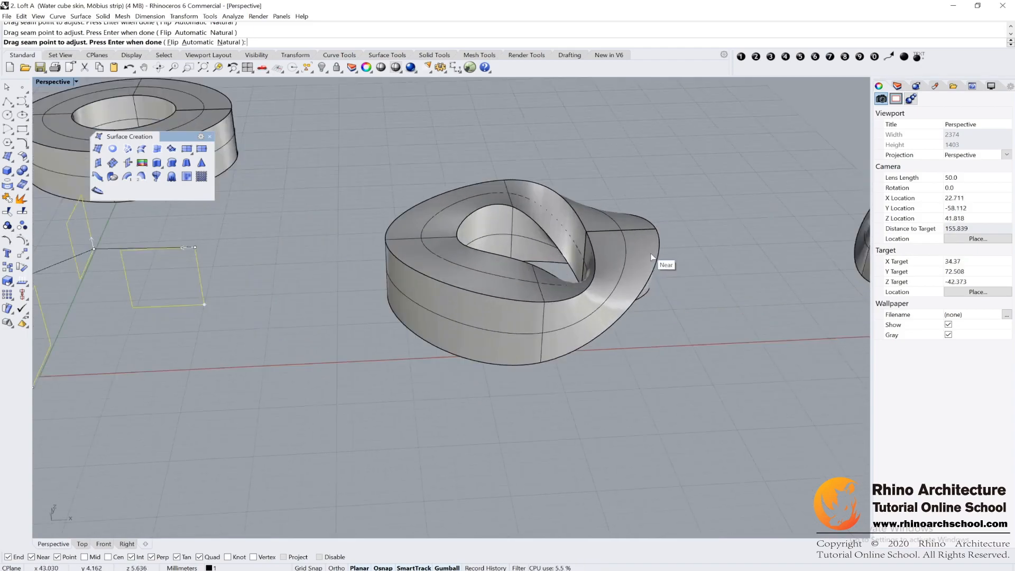
scroll(648, 253, "down", 4)
left_click_drag(347, 286, 346, 248)
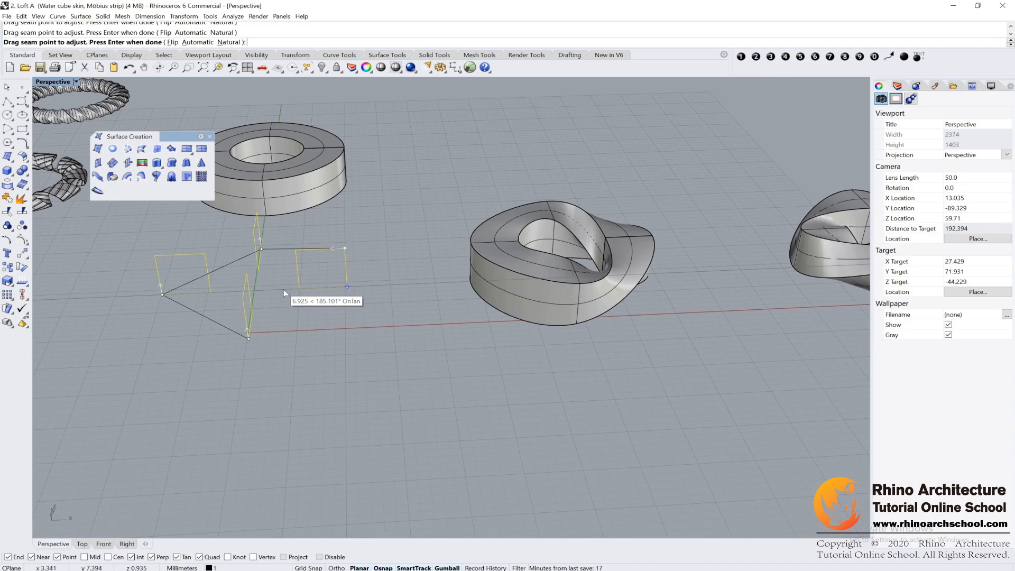
key("Return")
left_click(561, 199)
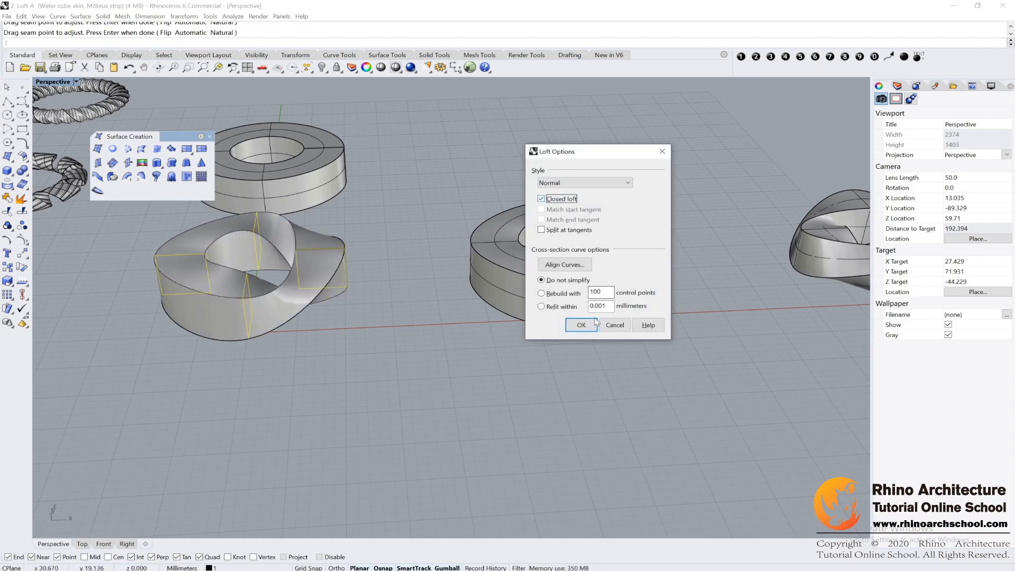
left_click(581, 325)
- Move the new twisted ring along the Y axis to behind the untwisted ring
right_click_drag(420, 334, 603, 405)
left_click(481, 404)
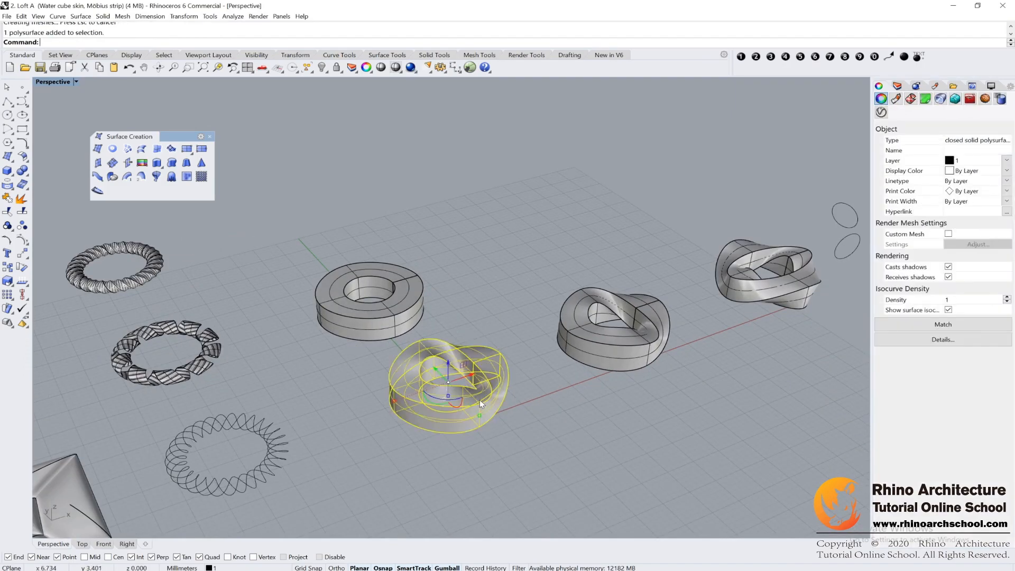
left_click_drag(433, 370, 291, 215)
- Examine the second, more strongly twisted example ring up close to see how its square section turns
left_click(483, 260)
mouse_move(734, 292)
right_mouse_down("shift")
mouse_move(463, 304)
mouse_move(540, 331)
mouse_move(560, 322)
mouse_move(544, 325)
right_mouse_up("shift")
left_click(519, 301)
left_click(553, 208)
scroll(511, 316, "up", 6)
mouse_move(335, 176)
left_mouse_down()
mouse_move(483, 383)
mouse_move(471, 379)
left_mouse_up()
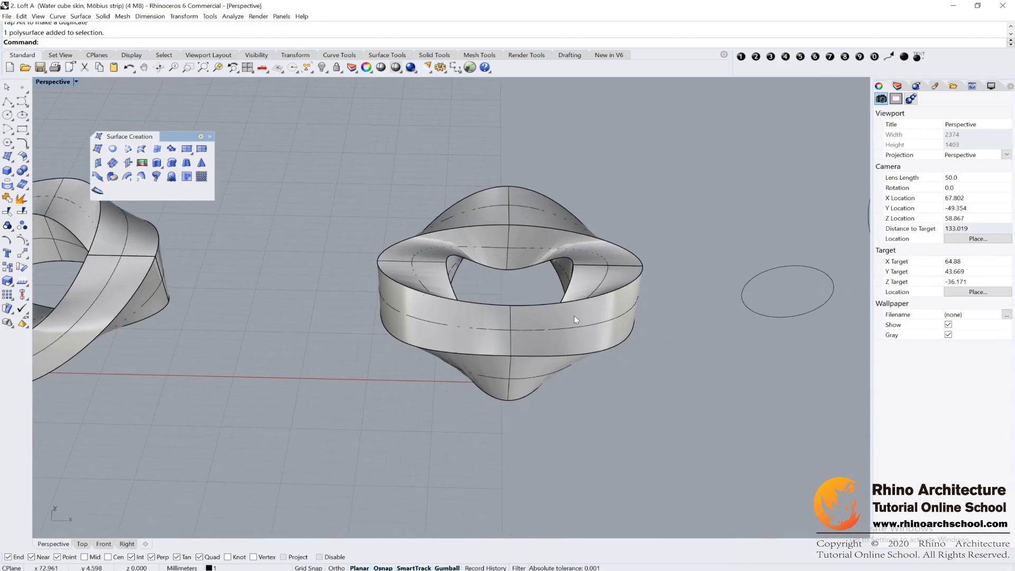
scroll(645, 371, "down", 8)
- Start another loft of the four squares with Natural seam alignment and shift the seam points of two opposite squares to their upper corners
right_click_drag(638, 361, 569, 348)
scroll(569, 348, "up", 4)
left_click_drag(343, 382, 338, 379)
right_click(338, 379)
left_click(229, 41)
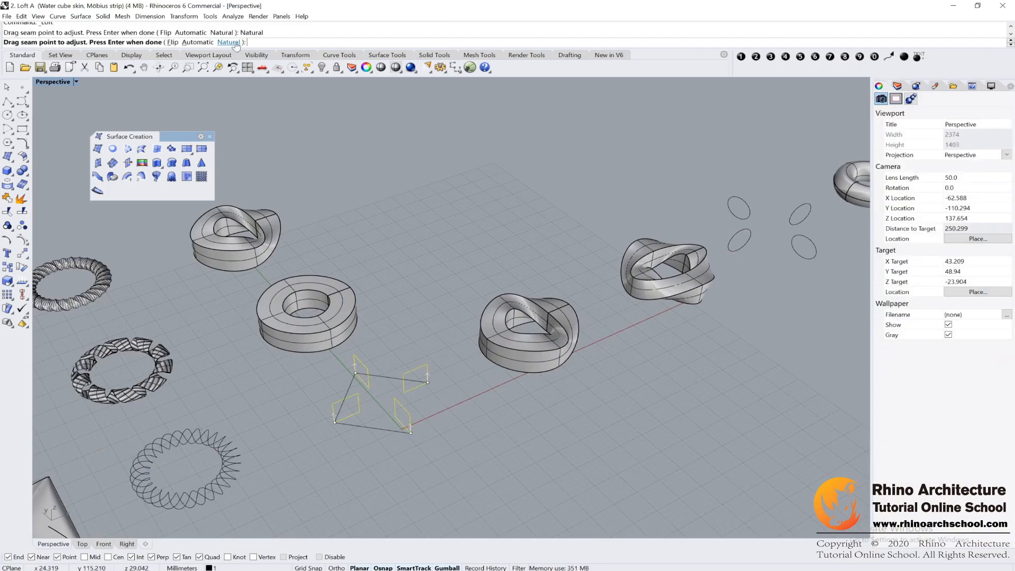
scroll(357, 421, "up", 4)
left_click_drag(307, 424, 302, 386)
left_click_drag(472, 350, 476, 314)
- Accept the shifted seams and create the doubly twisted ring as a Normal-style closed loft
key("Return")
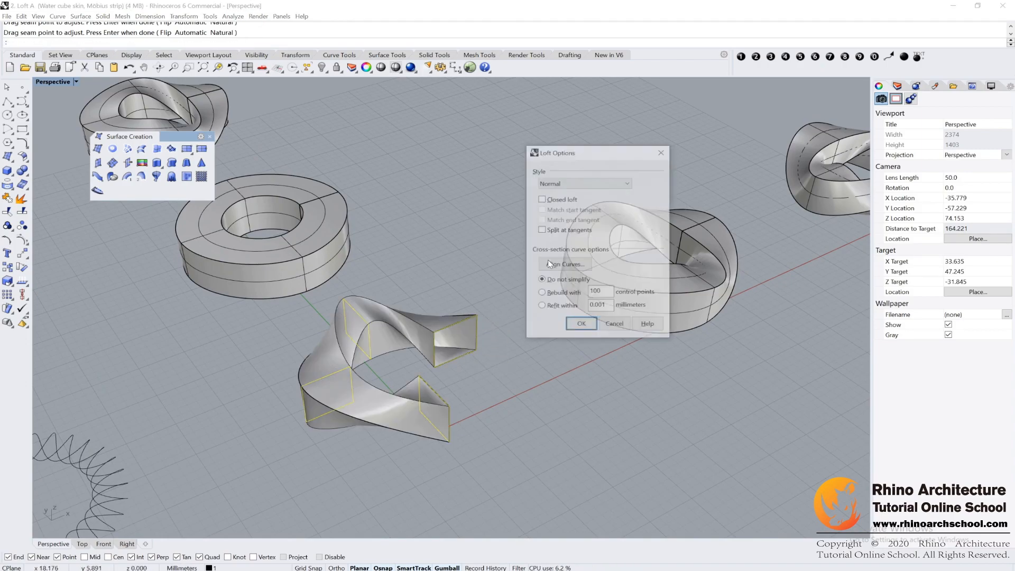
left_click(560, 199)
left_click(581, 325)
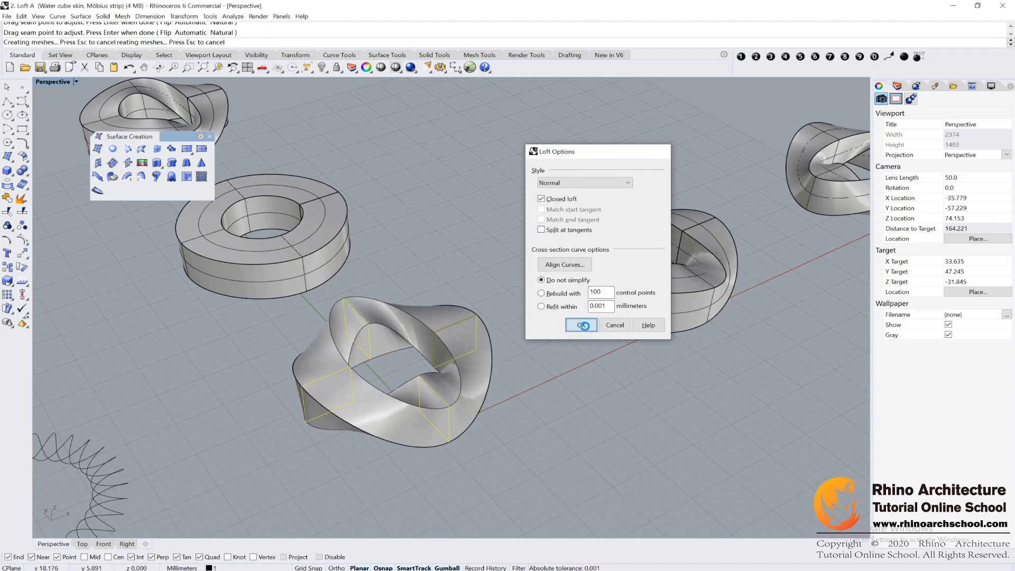
- Examine the four upright circles and the two round-section example rings beyond the twisted square-section rings
scroll(576, 360, "down", 5)
right_click_drag(557, 374, 503, 348)
scroll(345, 285, "up", 4)
scroll(240, 251, "down", 4)
right_click_drag(545, 302, 312, 294, "shift")
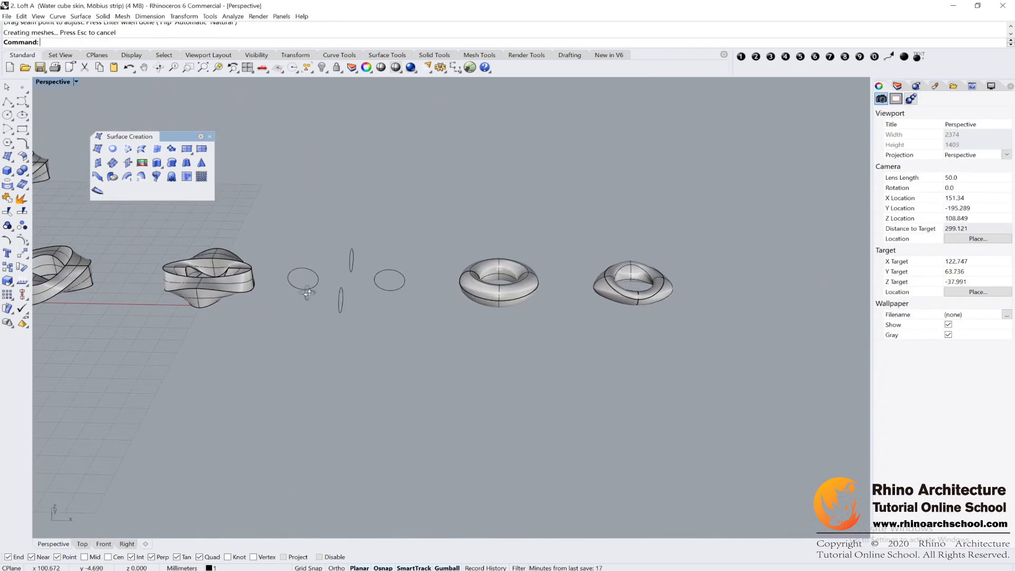
scroll(329, 296, "up", 2)
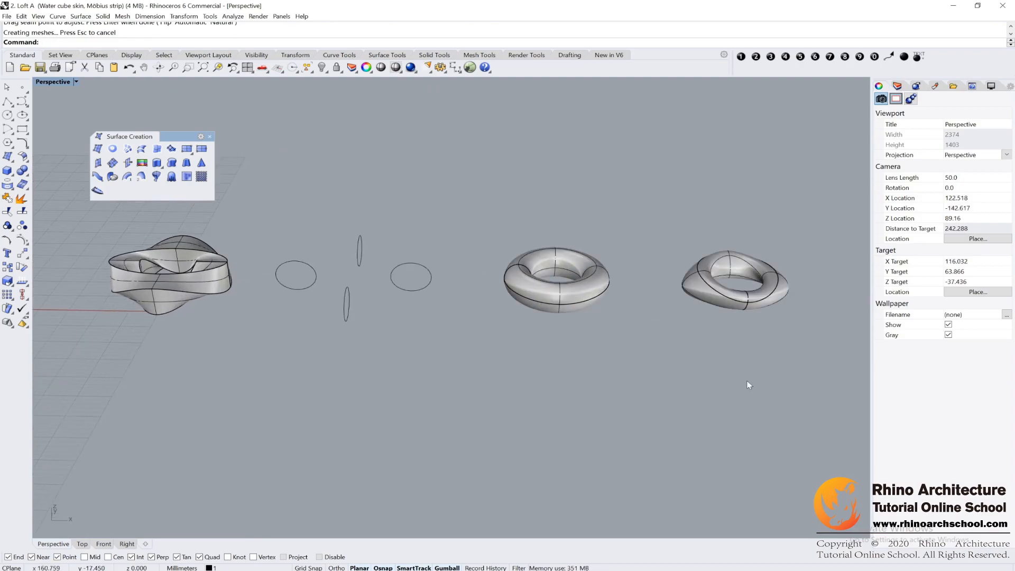
scroll(251, 271, "up", 2)
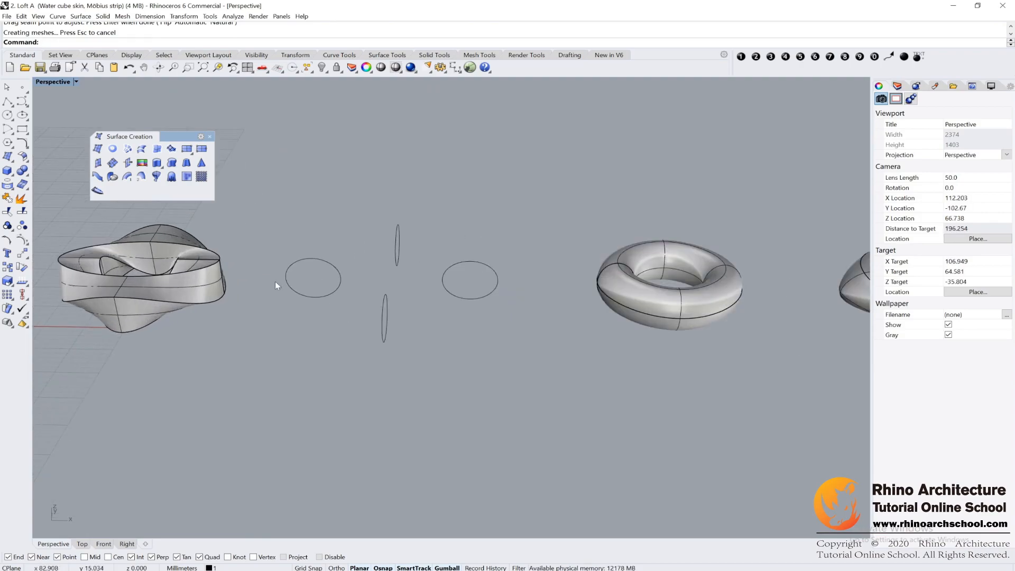
right_click_drag(362, 295, 444, 315)
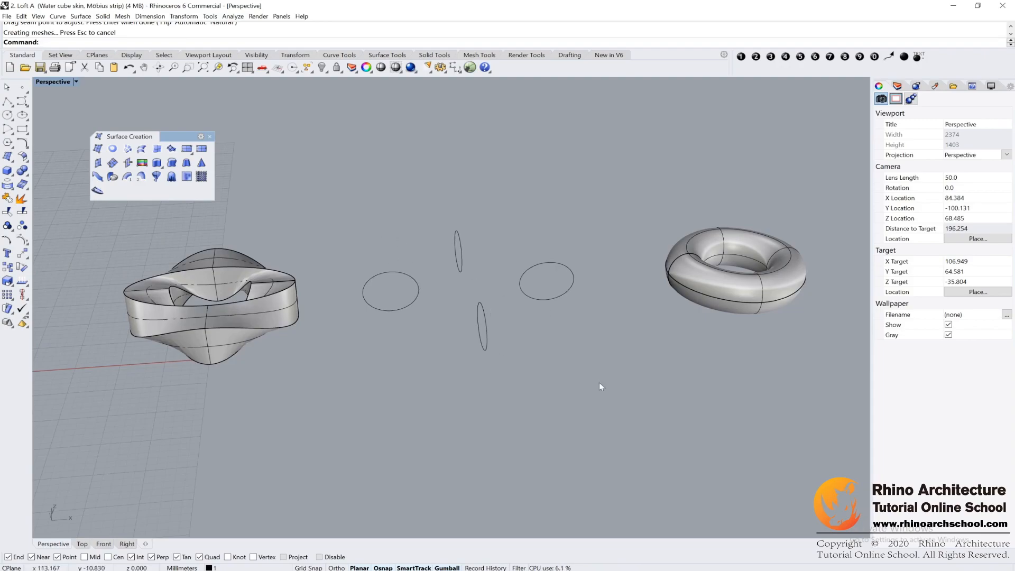
left_click_drag(379, 221, 379, 222)
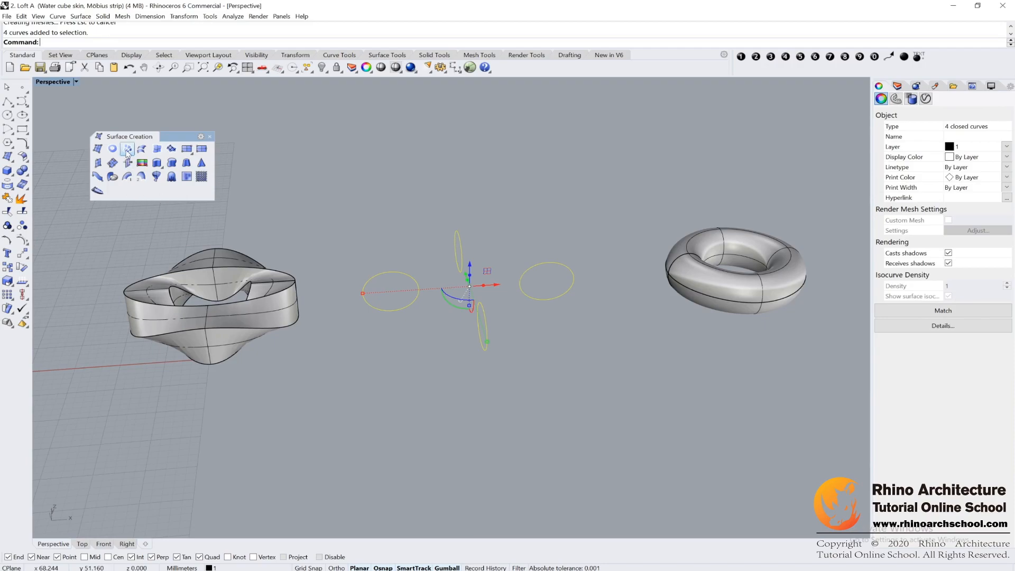
left_click(142, 149)
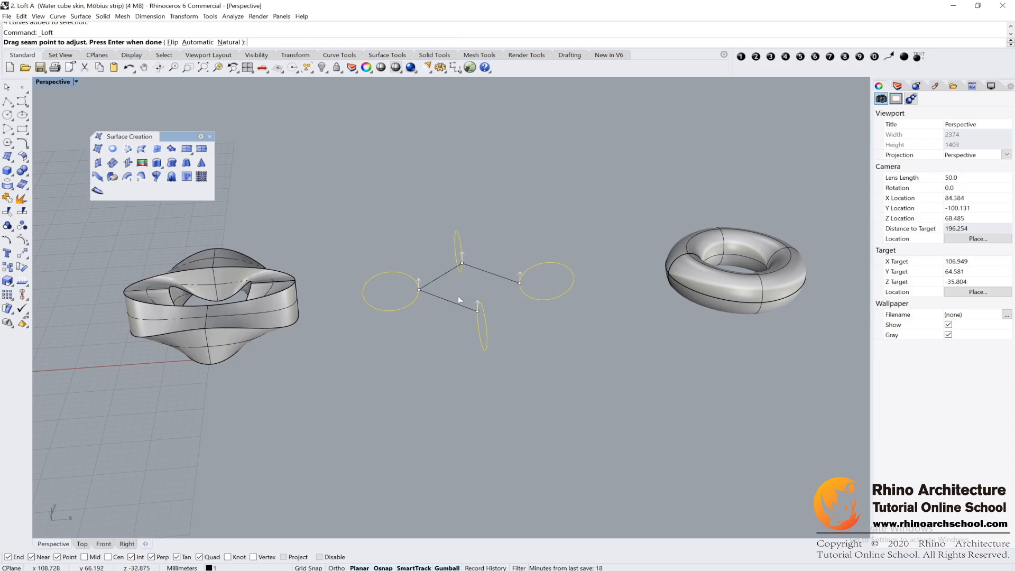
scroll(458, 296, "up", 3)
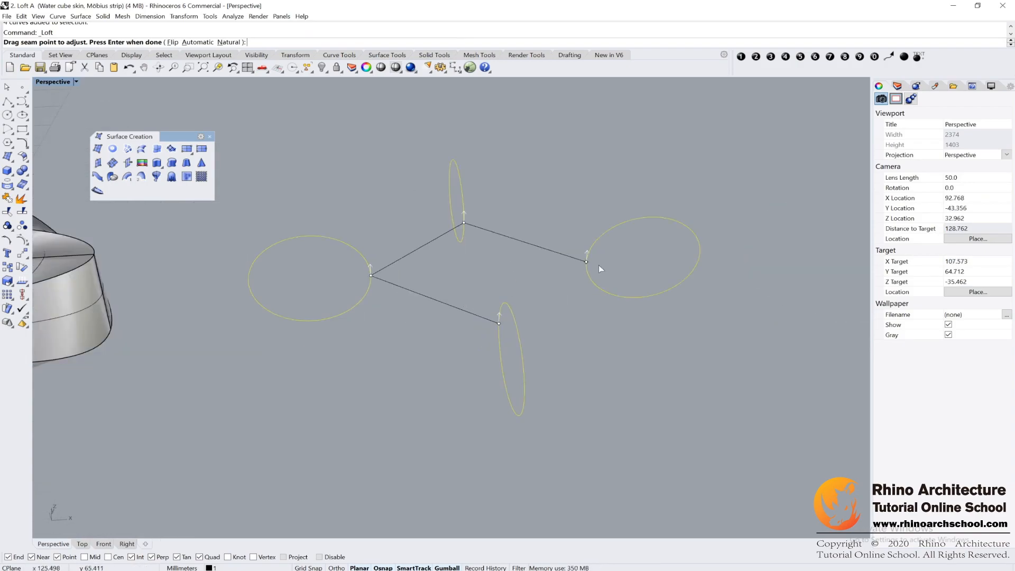
scroll(354, 201, "down", 3)
left_click(231, 43)
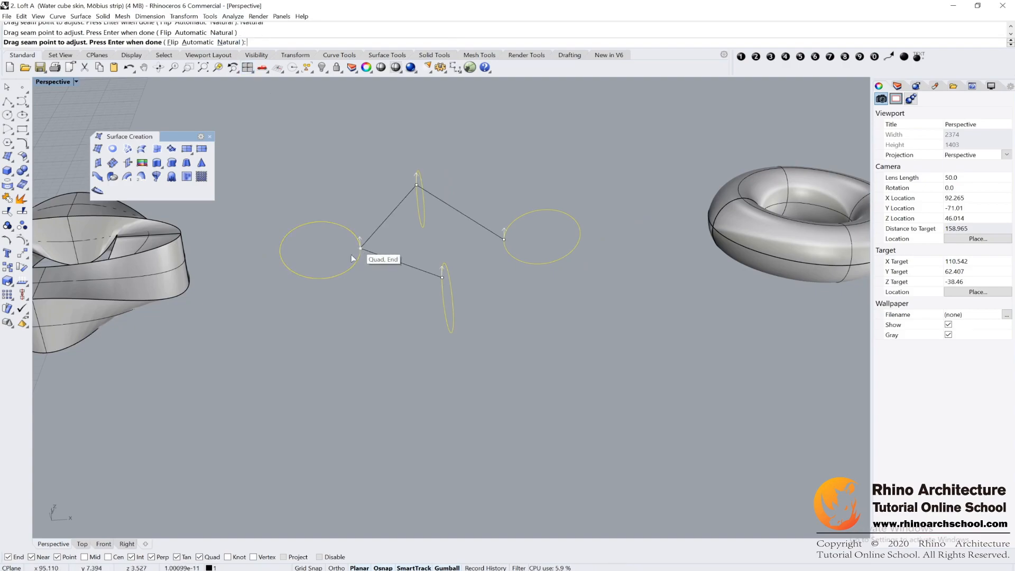
scroll(359, 255, "down", 5)
right_click(495, 273)
scroll(363, 262, "up", 5)
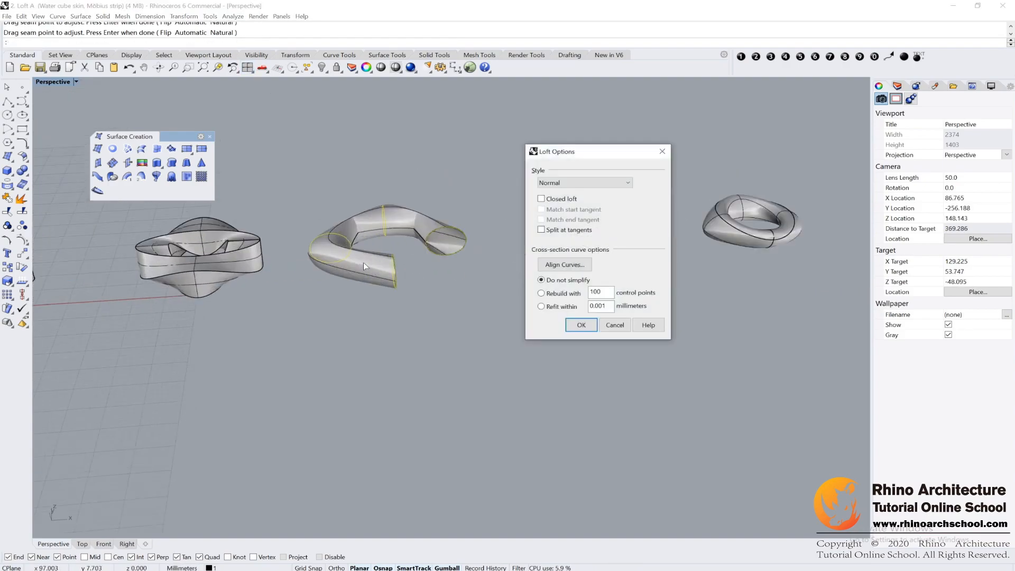
left_click(612, 329)
- Start a loft of the four upright circles with Natural seam alignment
scroll(527, 297, "down", 4)
right_click_drag(527, 297, 414, 236)
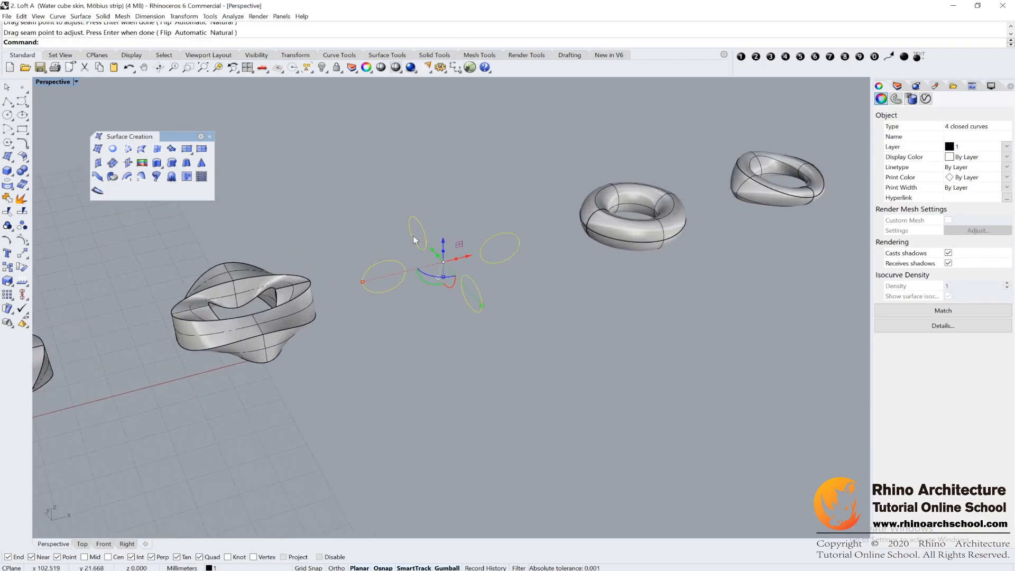
right_click(414, 235)
scroll(426, 256, "up", 6)
scroll(325, 178, "down", 2)
left_click(228, 42)
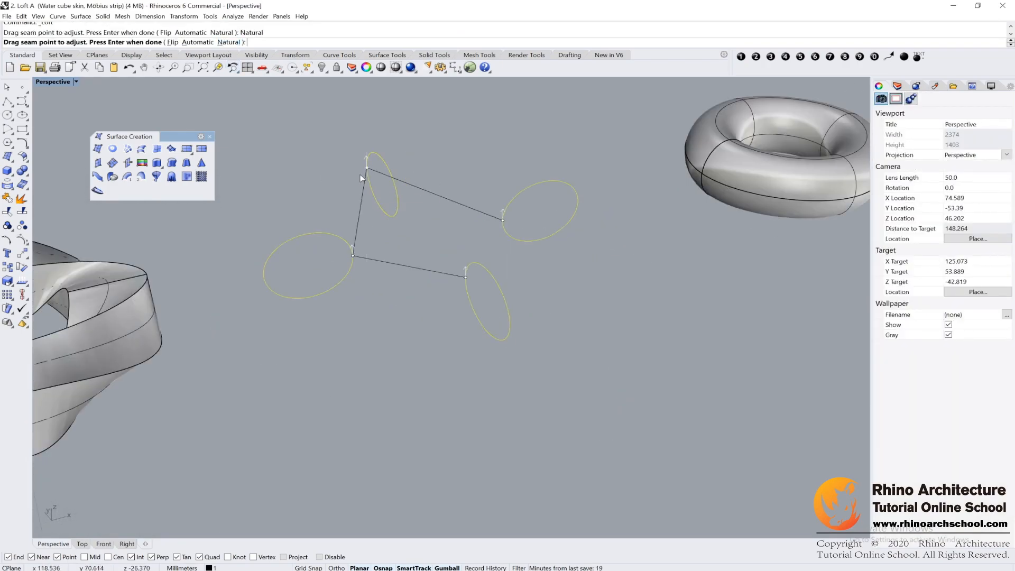
scroll(364, 250, "up", 2)
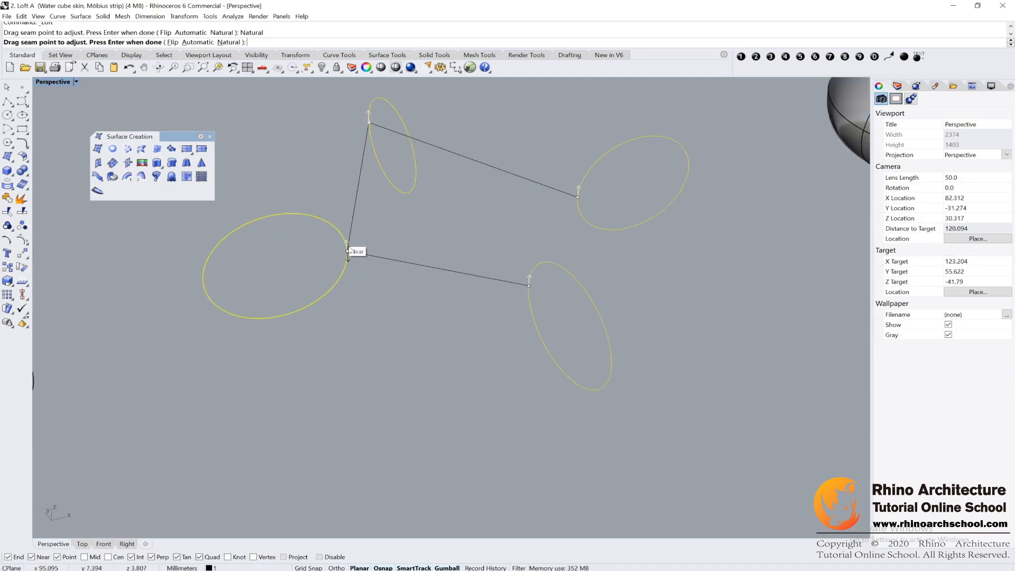
scroll(402, 215, "down", 2)
right_click_drag(369, 239, 755, 376)
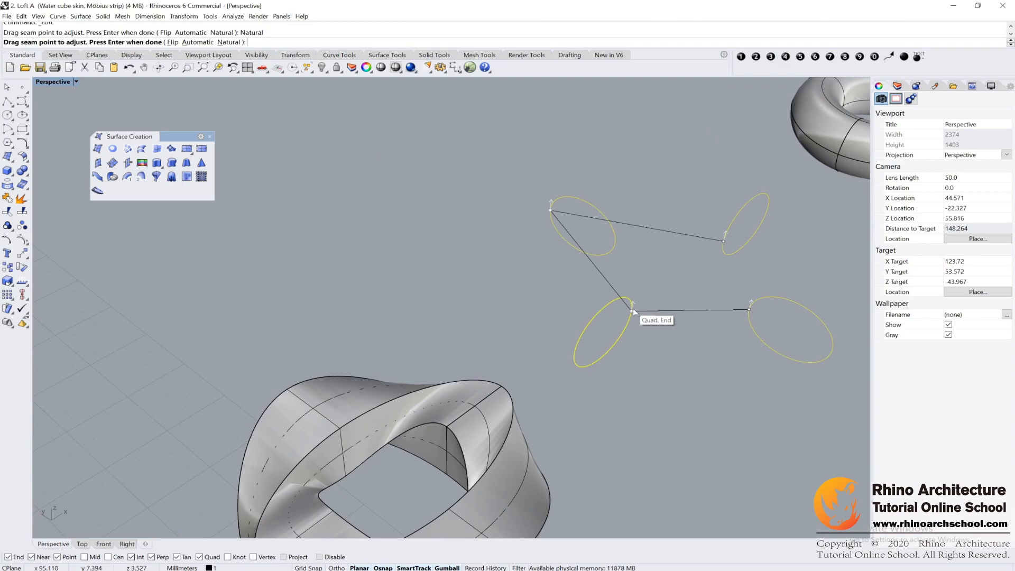
- Move the seam point of the circle nearest the square-section rings to the quadrant on the ring's outer side
left_click_drag(632, 311, 577, 364)
scroll(577, 364, "down", 2)
right_click_drag(577, 364, 535, 328)
right_click_drag(384, 228, 447, 307, "shift")
mouse_move(365, 199)
left_mouse_down()
mouse_move(360, 170)
mouse_move(380, 202)
left_mouse_up()
scroll(360, 169, "up", 4)
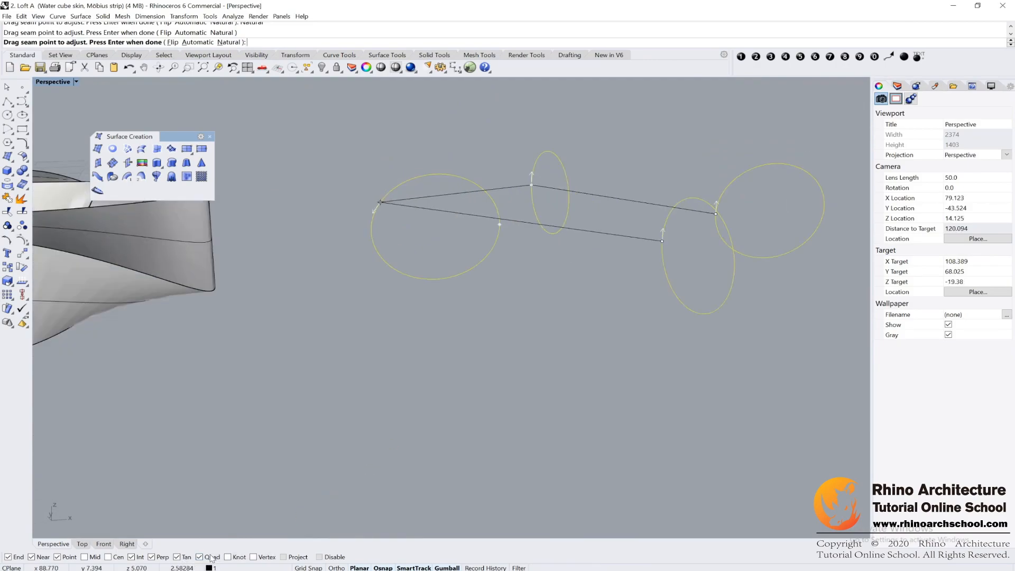
left_click_drag(376, 247, 564, 249)
- Move the seam points of the front circle and the circle nearest the example torus to their outer quadrants, and accept the seams
left_click_drag(662, 241, 740, 287)
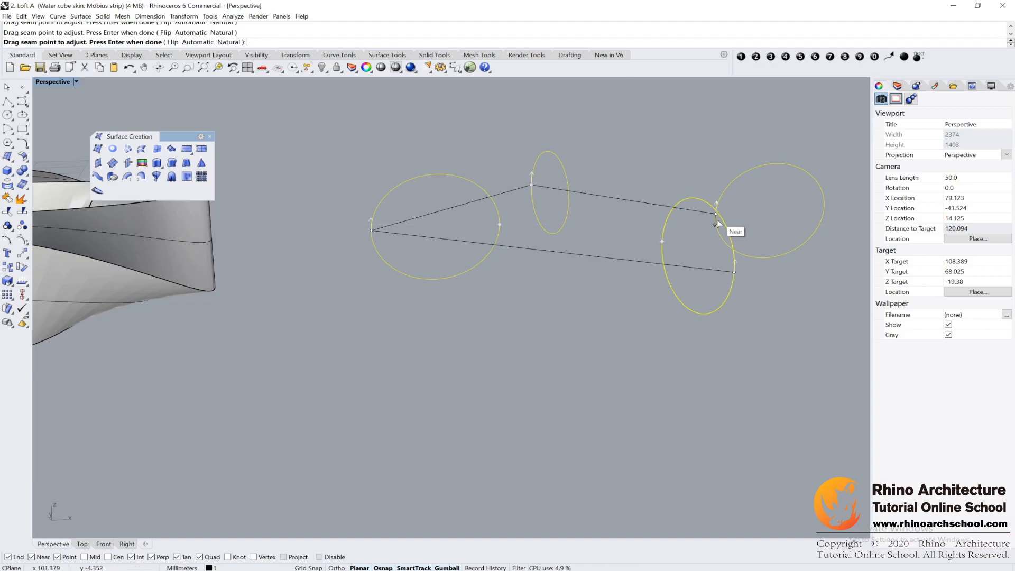
left_click_drag(716, 213, 827, 206)
left_click(824, 222)
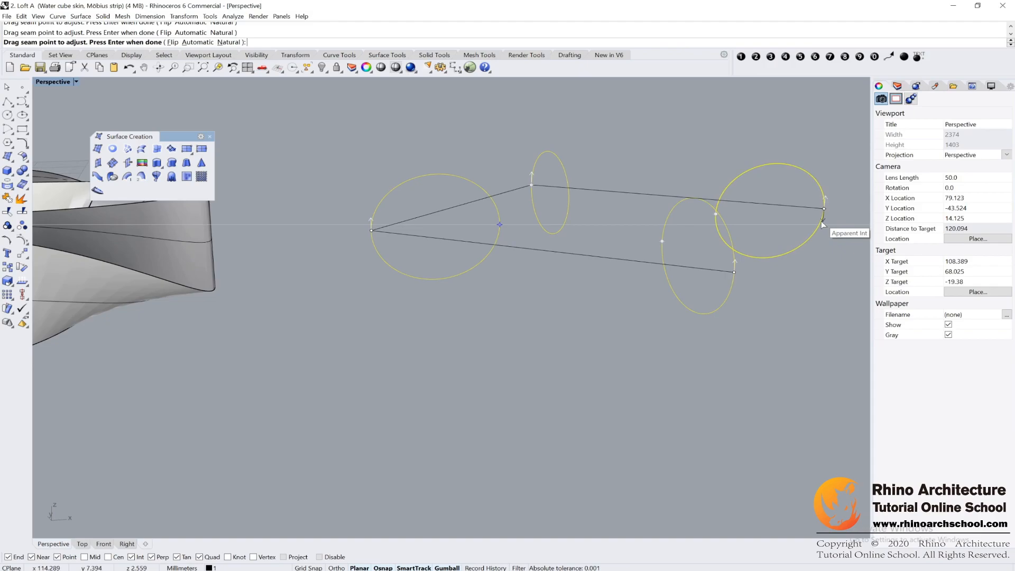
scroll(814, 222, "down", 9)
right_click_drag(772, 177, 694, 171)
scroll(581, 215, "up", 3)
scroll(581, 217, "up", 3)
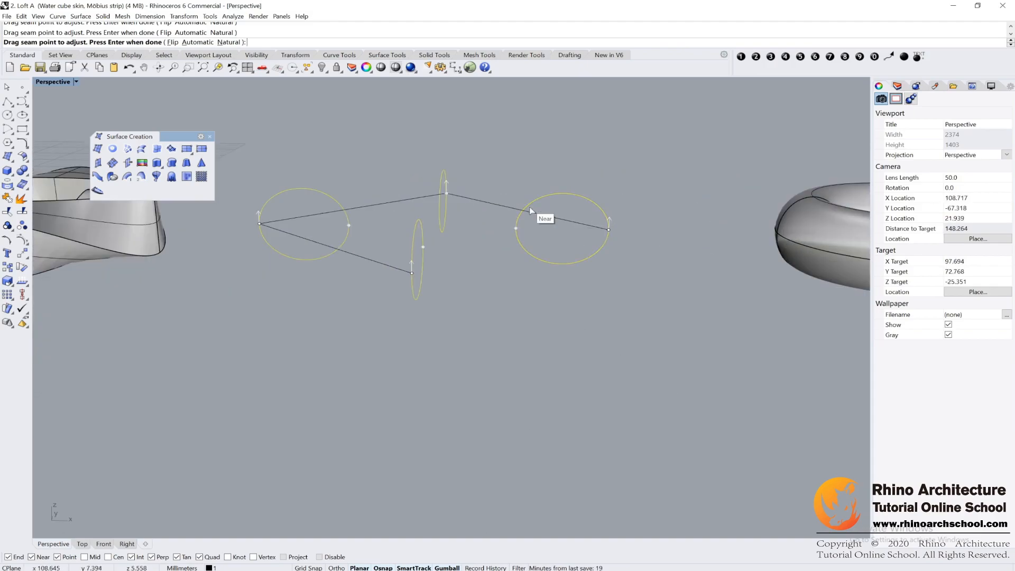
key("Return")
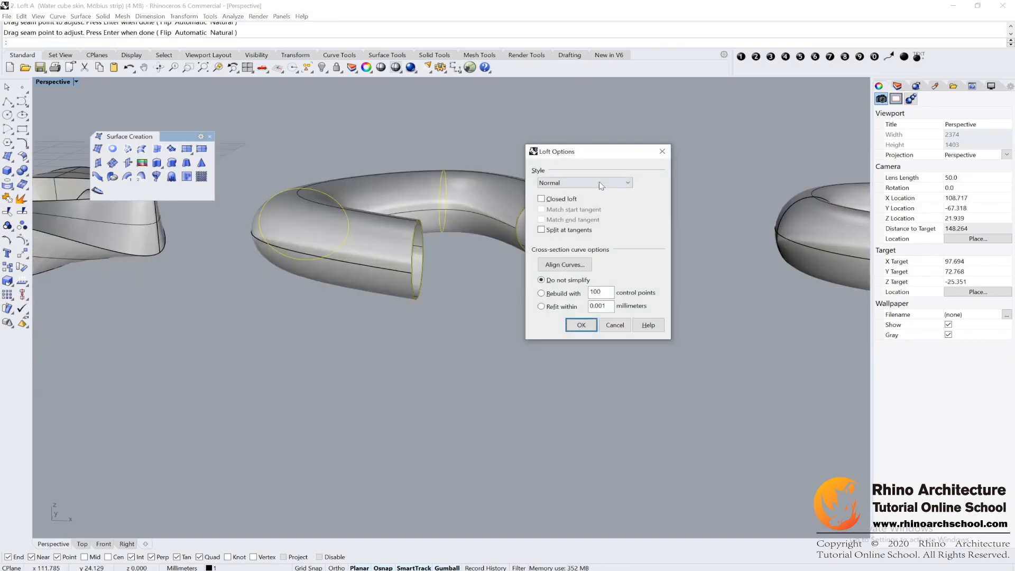
- Loft the four circles into a closed ring using the Loose style
scroll(707, 216, "down", 14)
right_click_drag(706, 217, 529, 325)
scroll(420, 366, "up", 5)
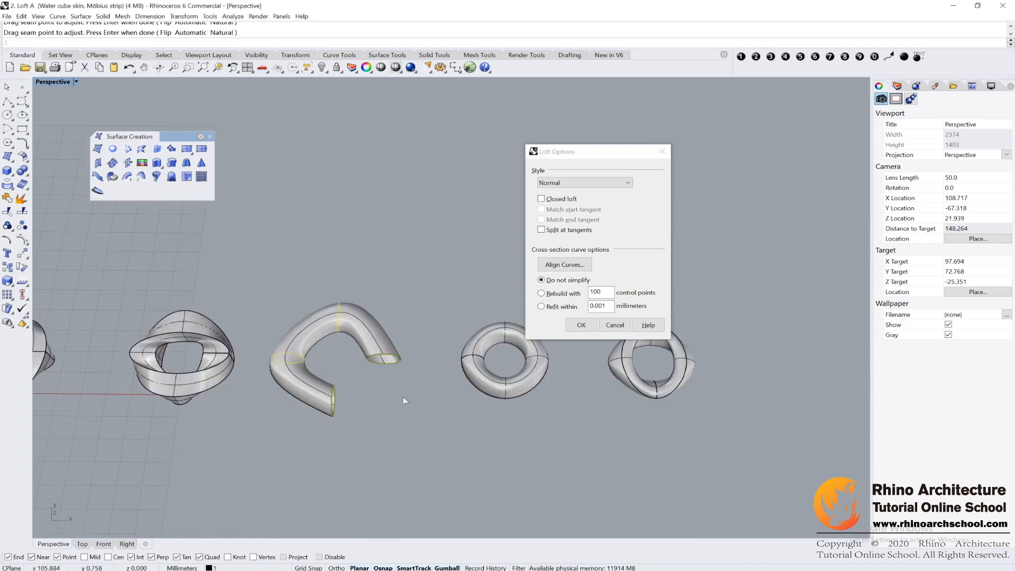
left_click(584, 183)
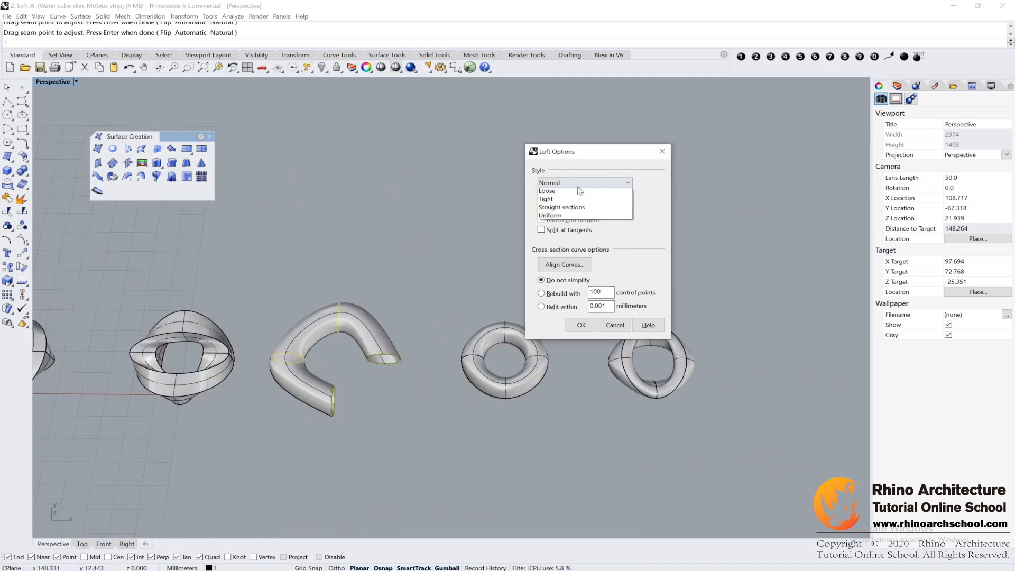
left_click(567, 204)
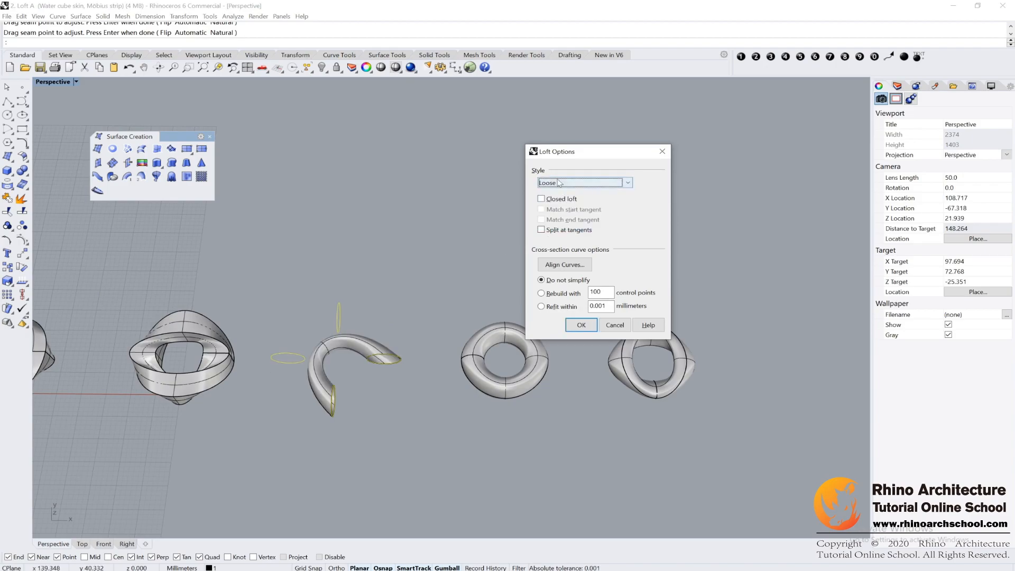
left_click(560, 200)
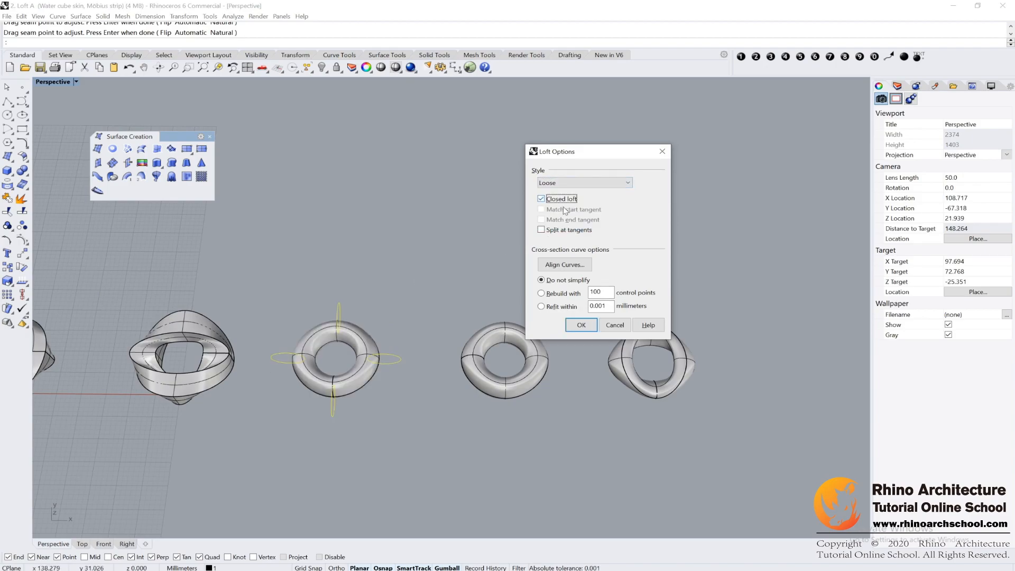
left_click(581, 324)
- Move the new round ring clear of the circles, behind them, and select the twisted round-section example ring for comparison
right_click_drag(406, 373, 437, 370)
left_click(437, 370)
left_click_drag(410, 330, 323, 138)
scroll(301, 156, "down", 4)
right_click_drag(458, 289, 458, 354, "shift")
scroll(611, 300, "up", 5)
left_click(567, 287)
right_click_drag(527, 366, 659, 377, "shift")
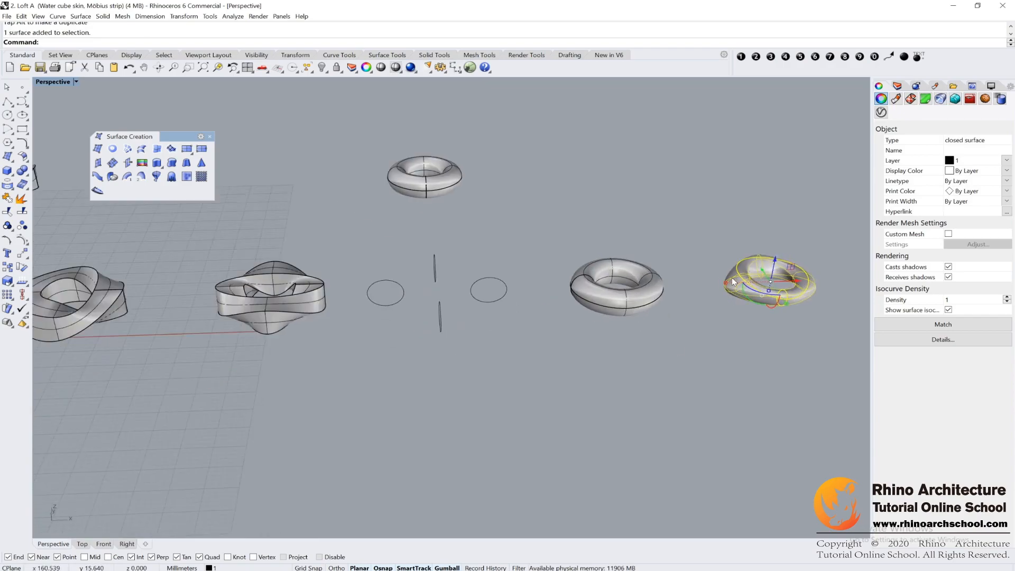
- Start another loft of the four upright circles with Natural seam alignment
left_click(262, 330)
scroll(464, 316, "up", 2)
left_click_drag(495, 385, 386, 246)
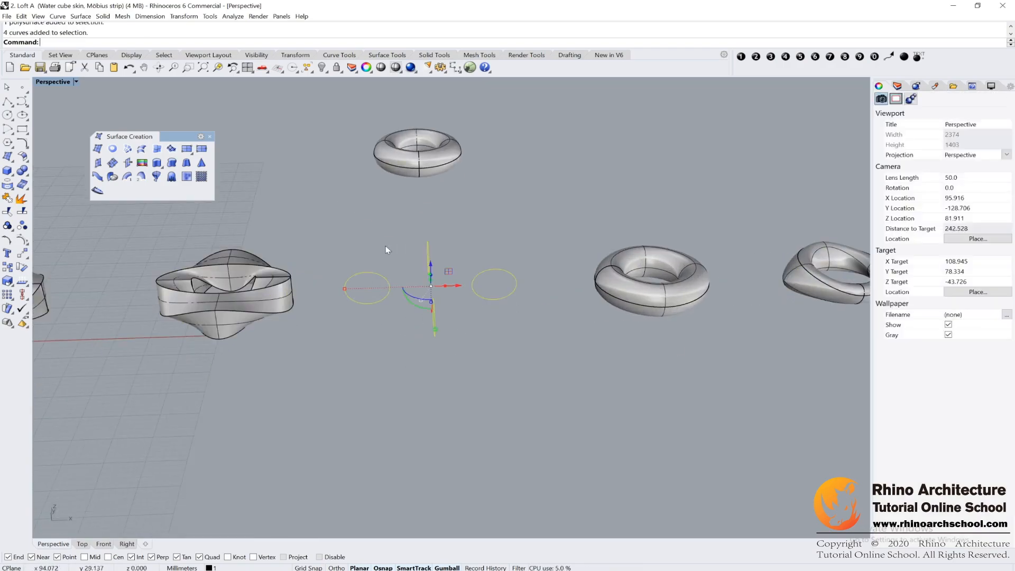
right_click(499, 255)
left_click(229, 42)
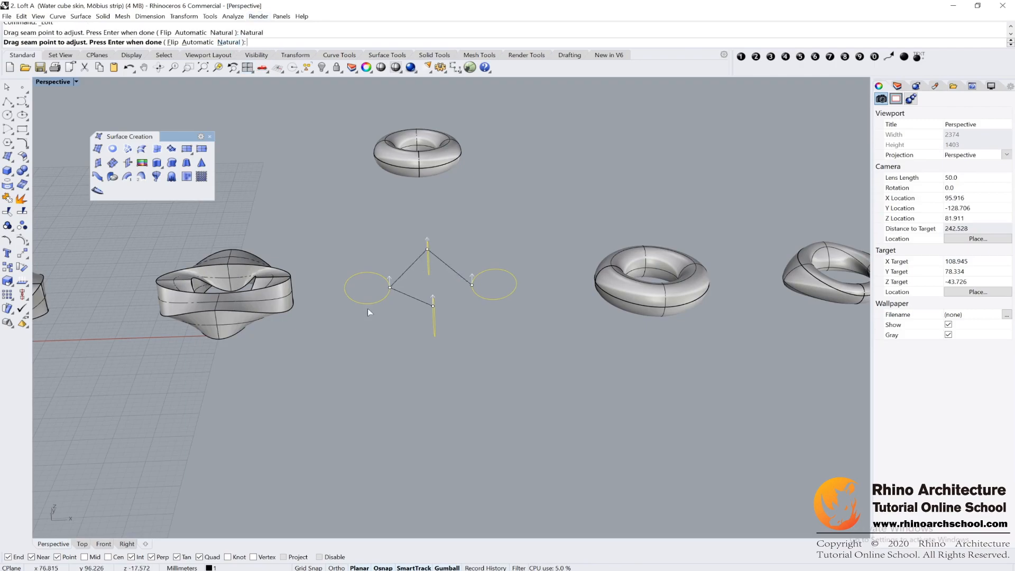
- Move the seam of the circle nearest the square-section rings to its upper quadrant, and the front circle's to its outer quadrant with direction flipped
scroll(369, 308, "up", 5)
left_click_drag(455, 226, 365, 170)
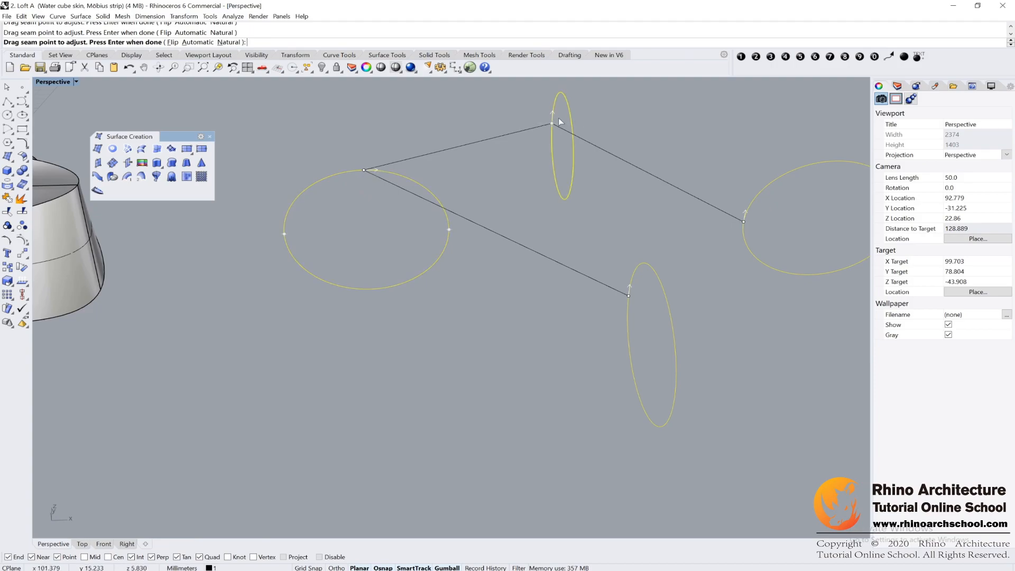
left_click_drag(628, 296, 675, 400)
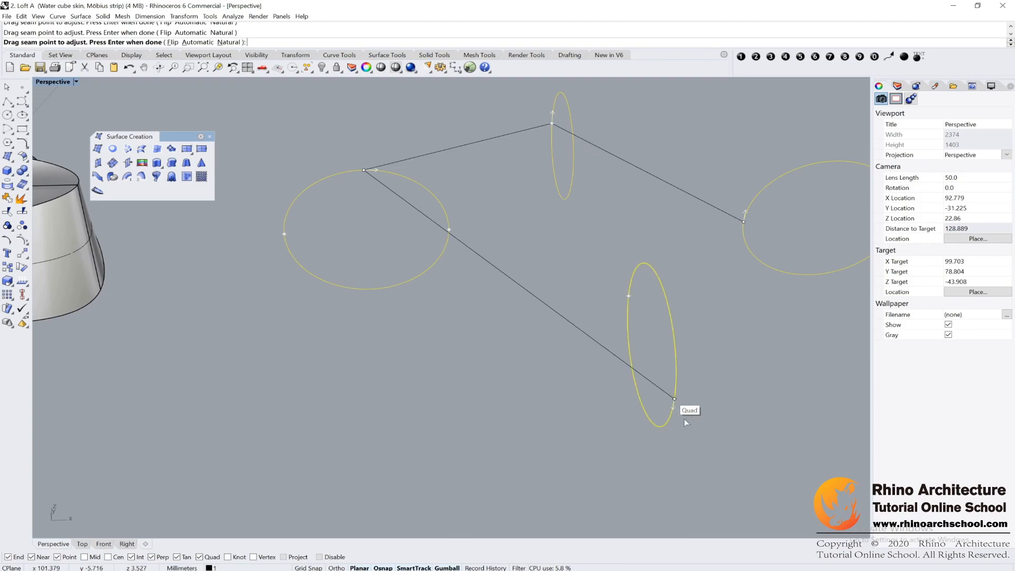
left_click(672, 408)
- Move the seam of the circle nearest the example torus to its upper quadrant, flip its direction, and accept the seams
scroll(561, 329, "down", 8)
scroll(561, 328, "up", 4)
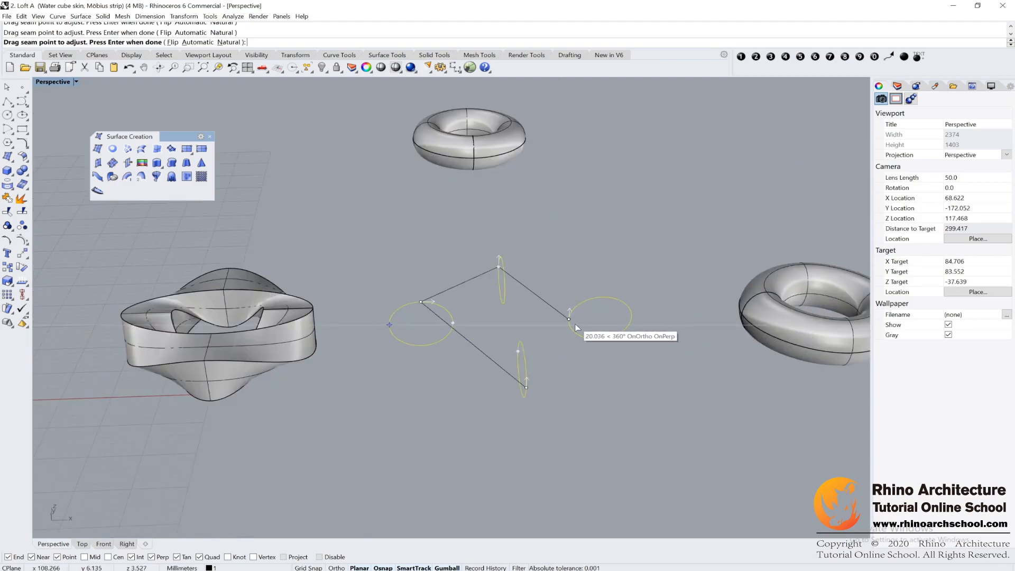
left_click_drag(569, 320, 602, 299)
left_click(619, 296)
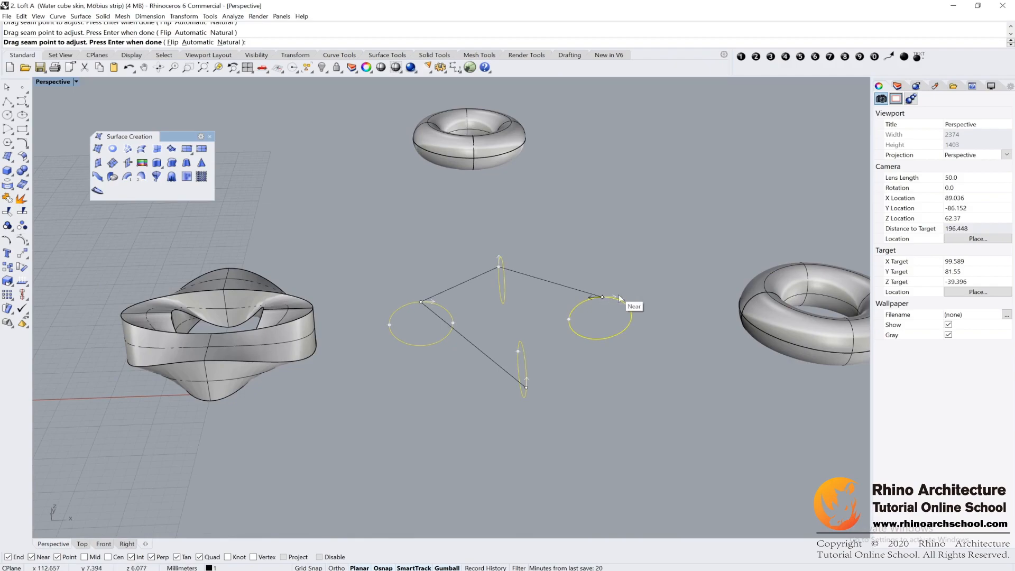
key("Return")
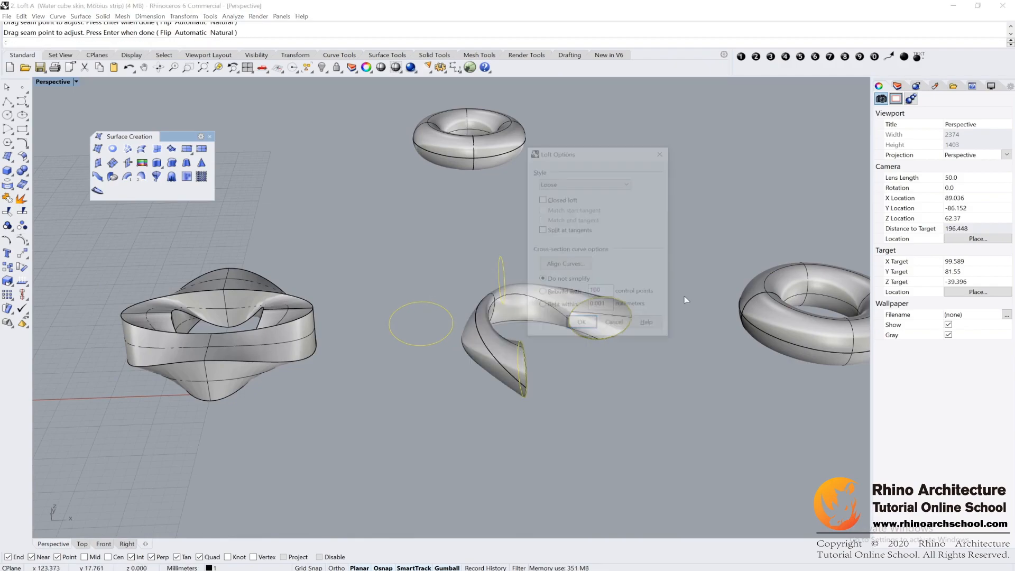
- Create the twisted ring as a closed Loose loft and move it clear of the circles, behind them
left_click(572, 199)
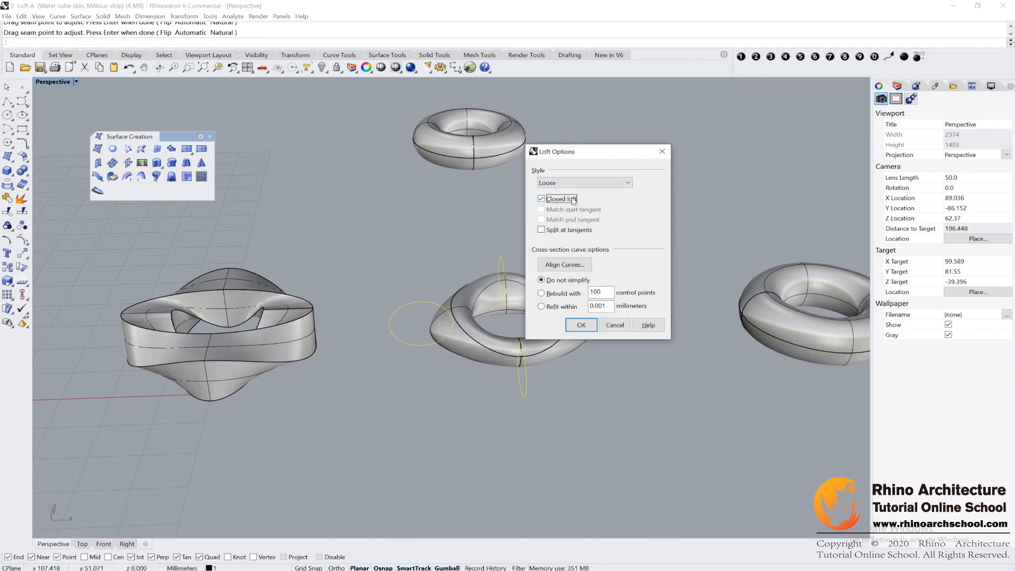
left_click(582, 328)
scroll(664, 395, "down", 4)
right_click_drag(624, 355, 507, 362)
left_click(475, 333)
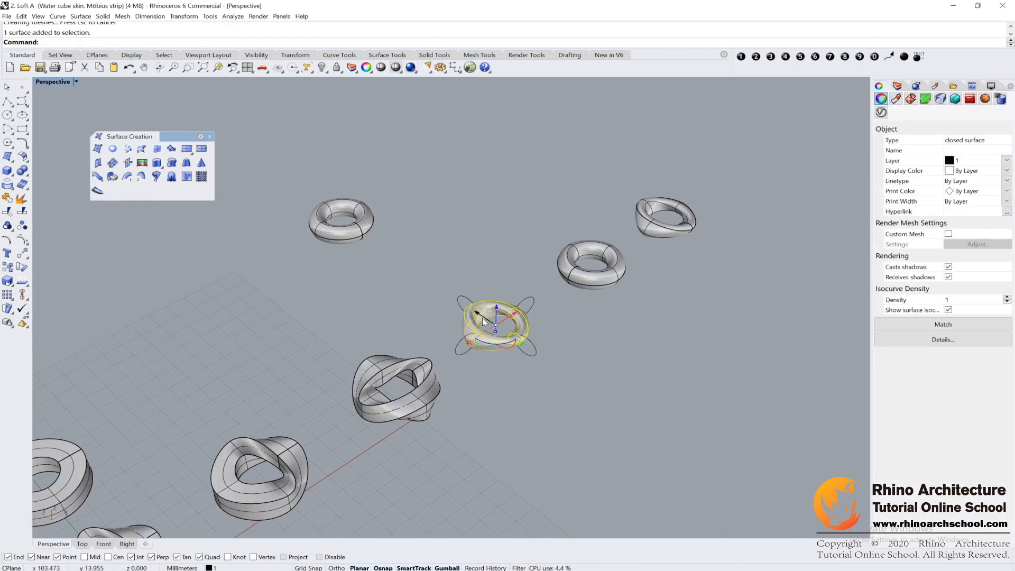
left_click_drag(475, 334, 384, 276)
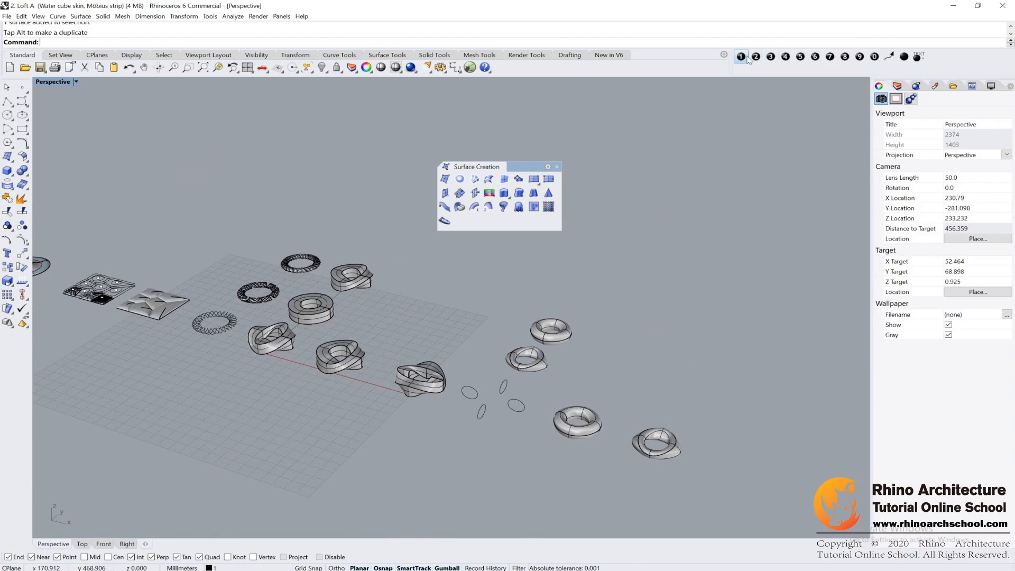
- Place a number 1 text dot in the viewport directly above the Loft tool of the floating Surface Creation set
left_click(741, 56)
left_click(474, 154)
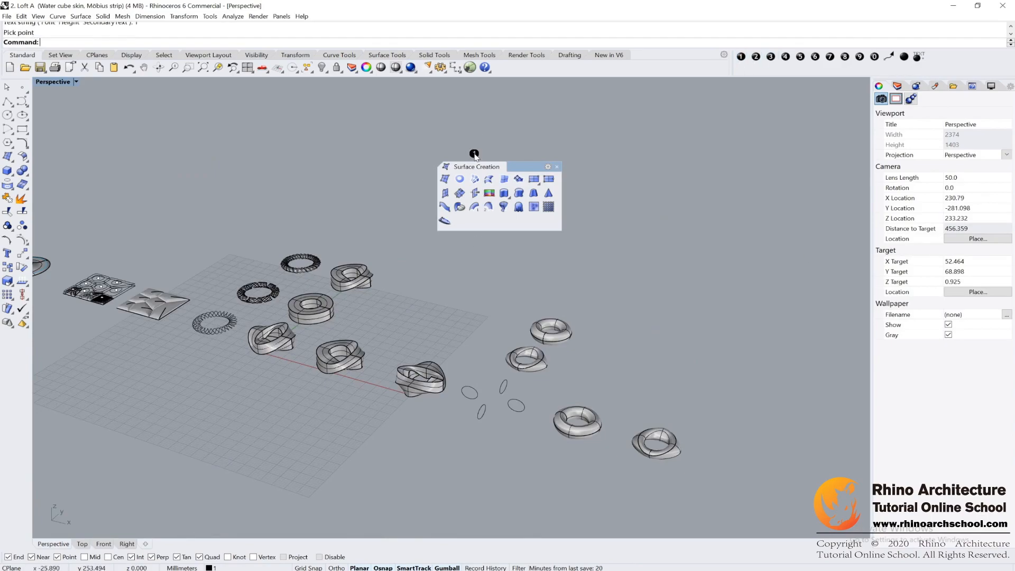
left_click(476, 154)
mouse_move(497, 157)
left_mouse_down()
mouse_move(526, 152)
mouse_move(490, 157)
left_mouse_up()
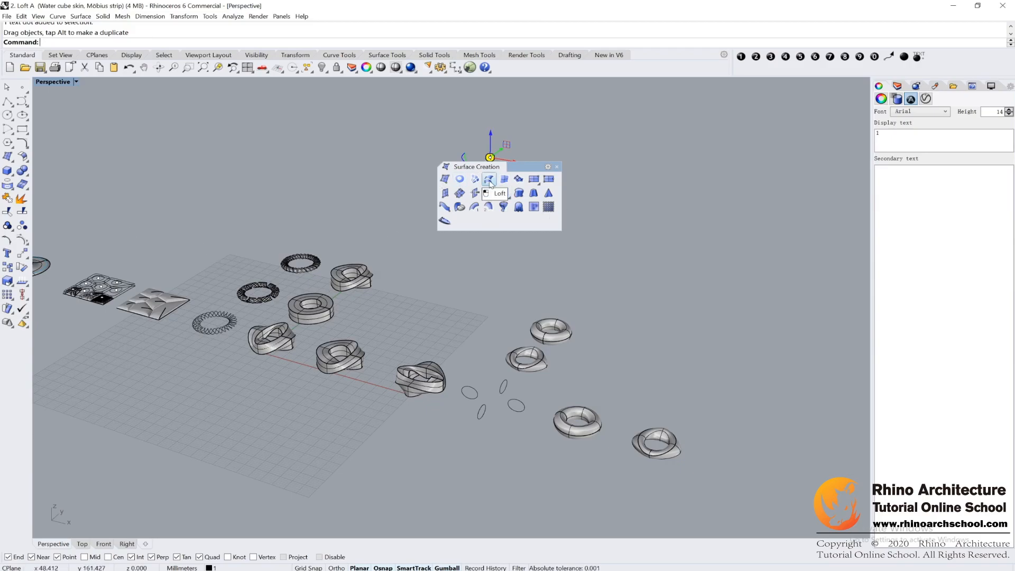
left_click(453, 312)
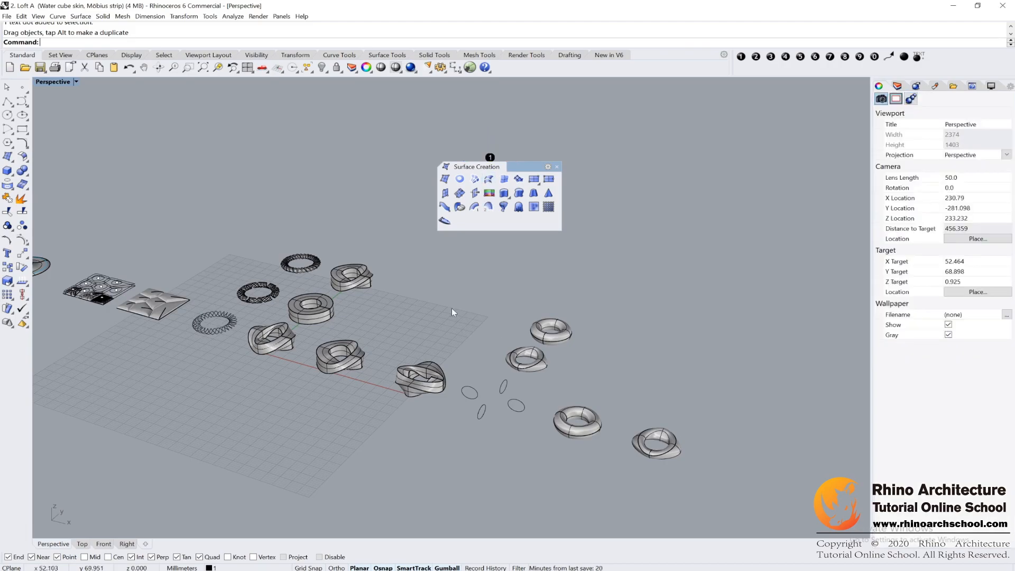